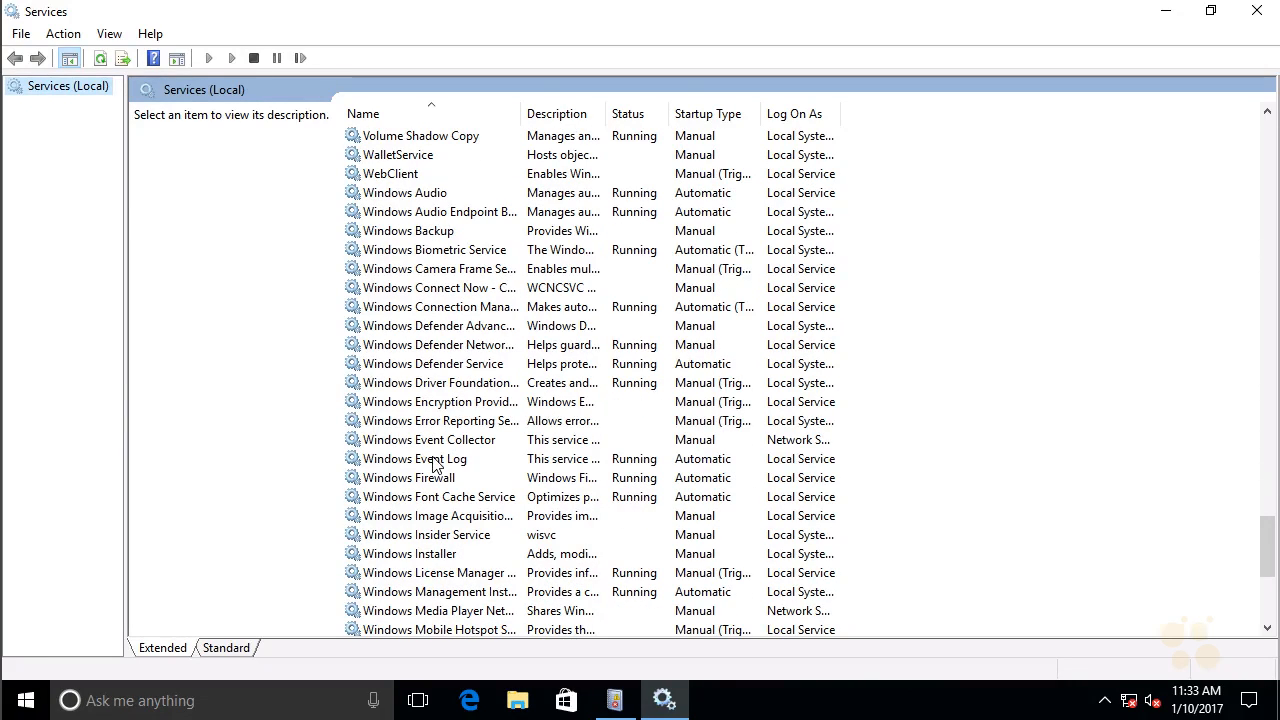
- View the description of the Windows Event Log service and minimize the Services window
click(434, 461)
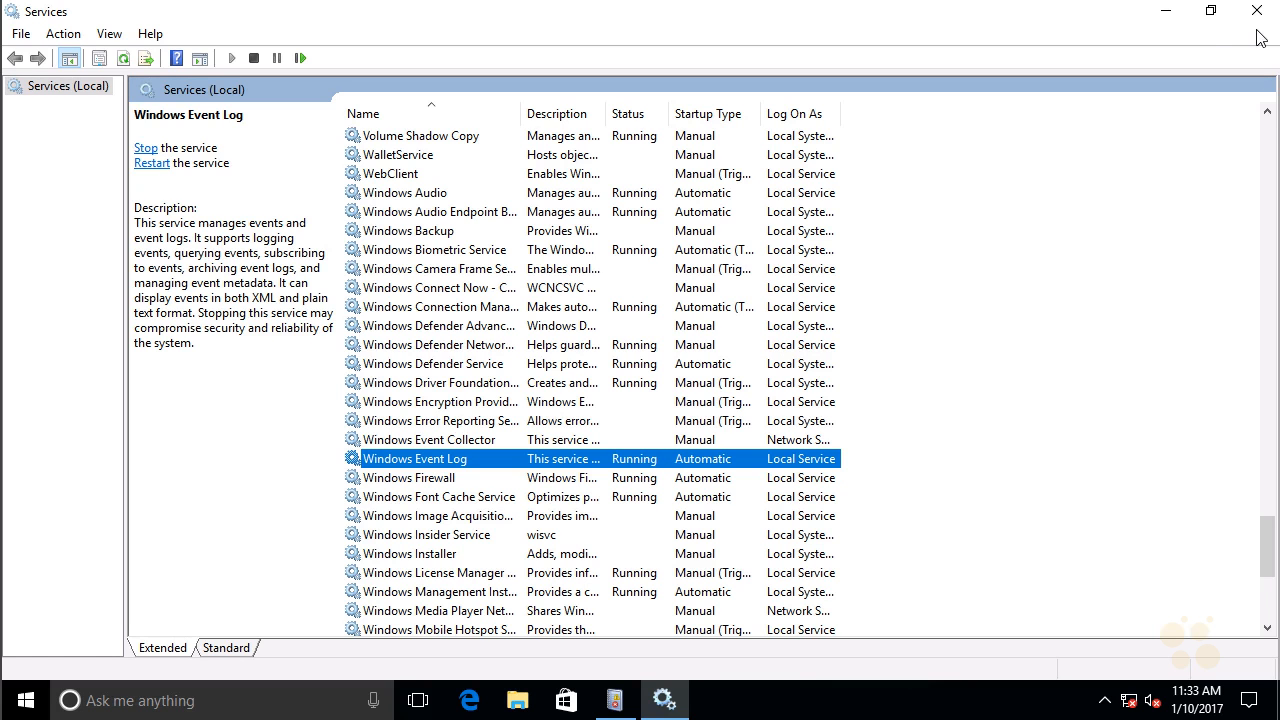
click(1165, 20)
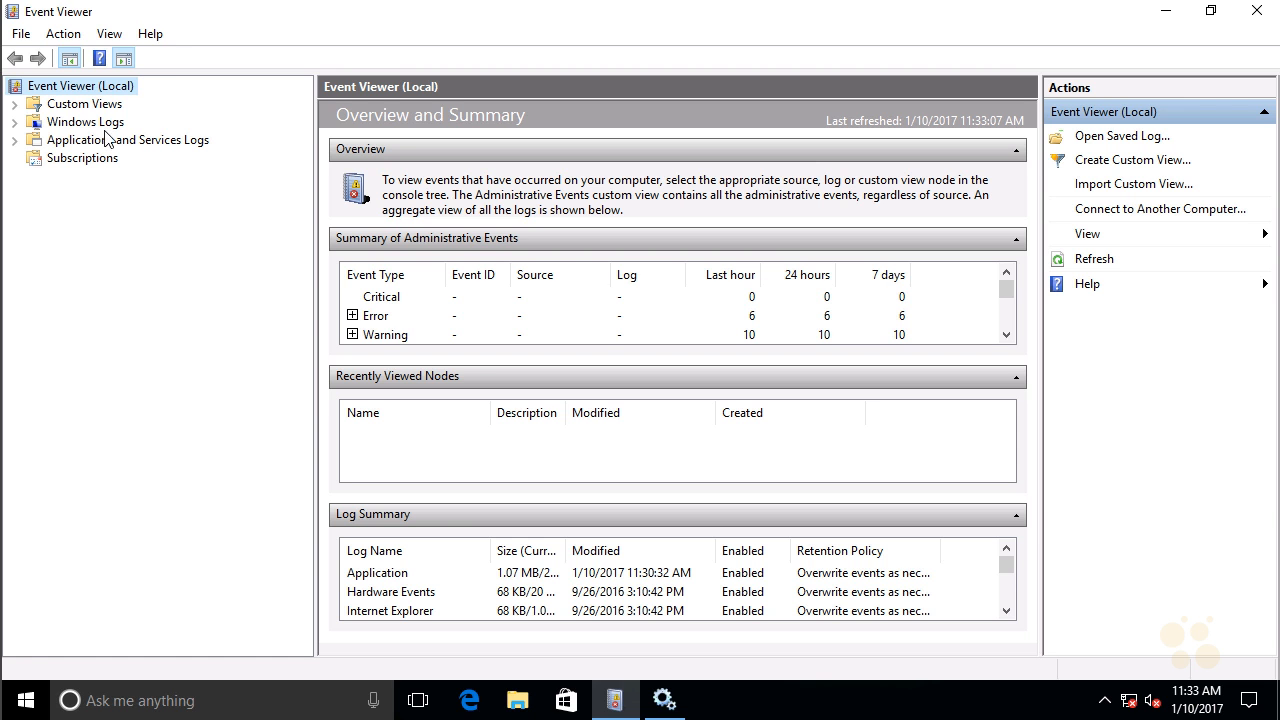
- Expand Windows Logs in Event Viewer and view the Application, Security, Setup, System and Forwarded Events logs in turn
click(14, 122)
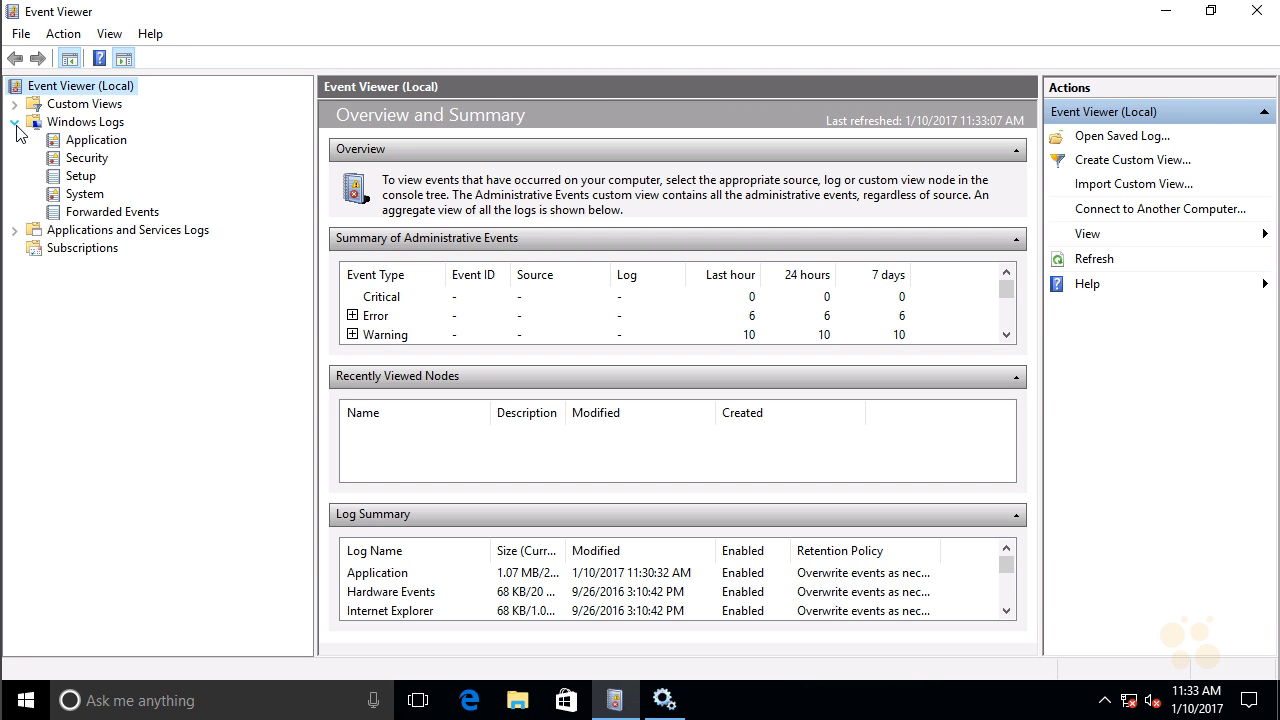
click(97, 143)
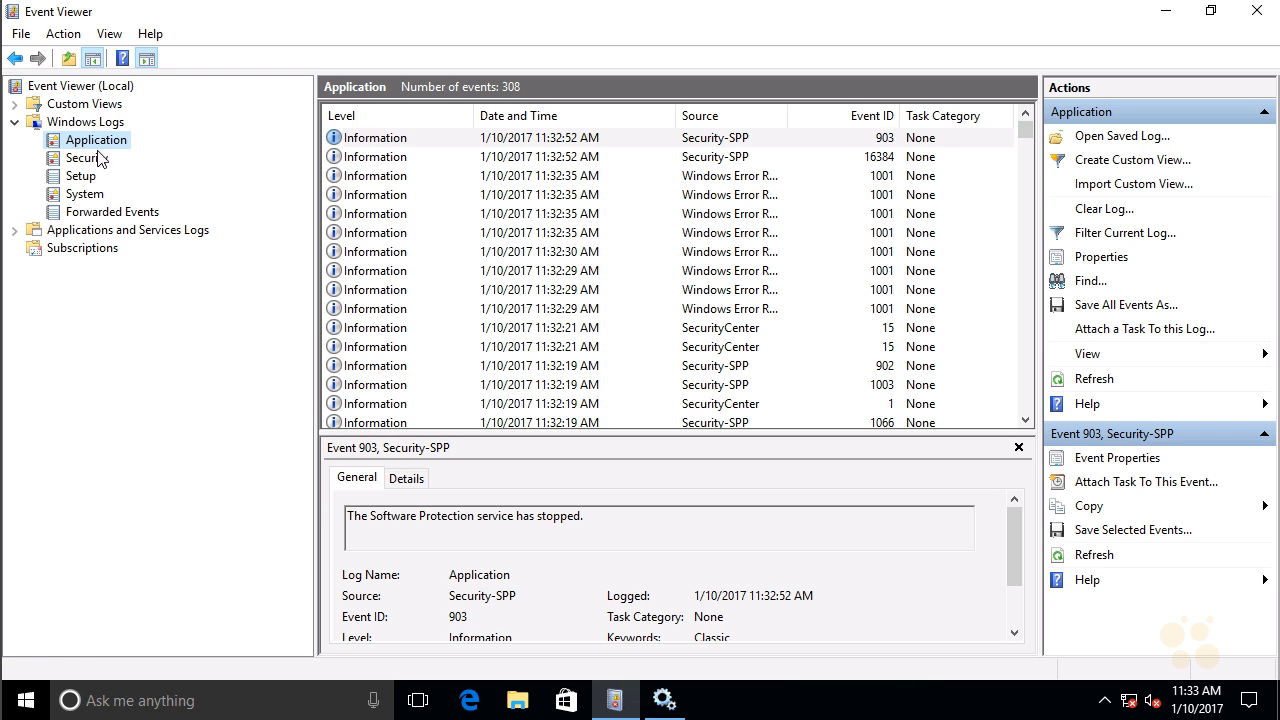
click(90, 160)
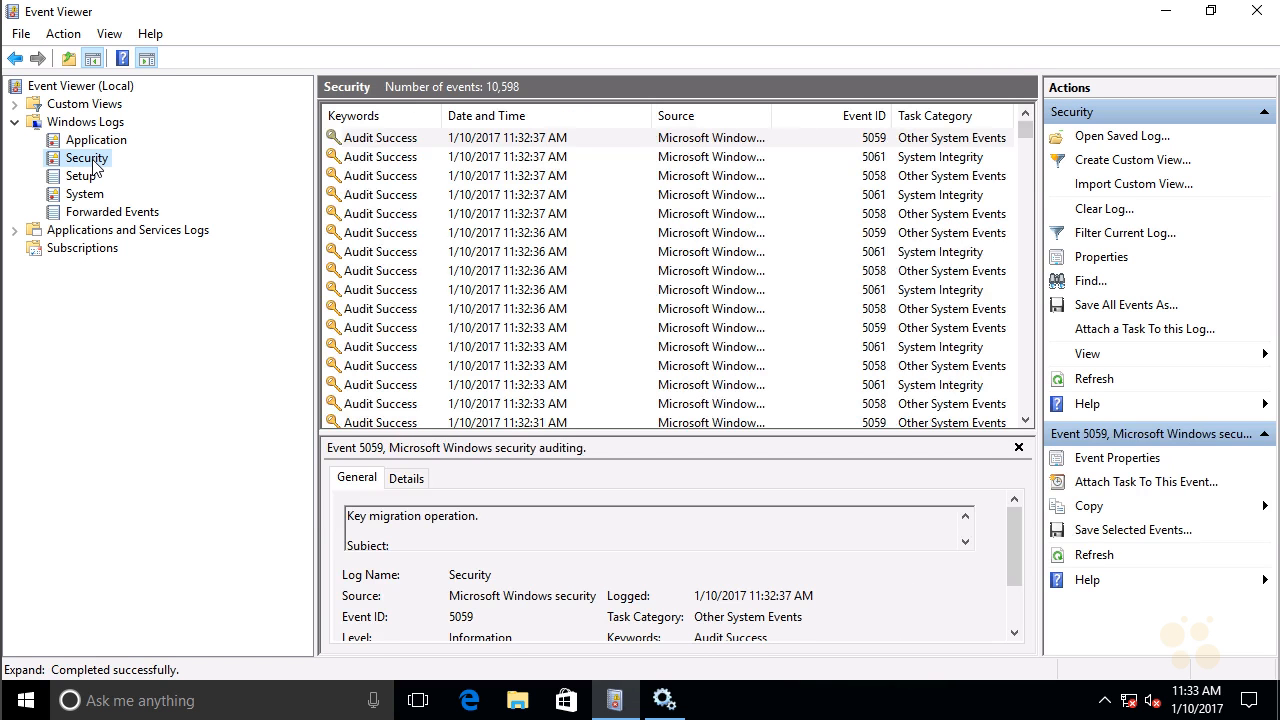
click(88, 181)
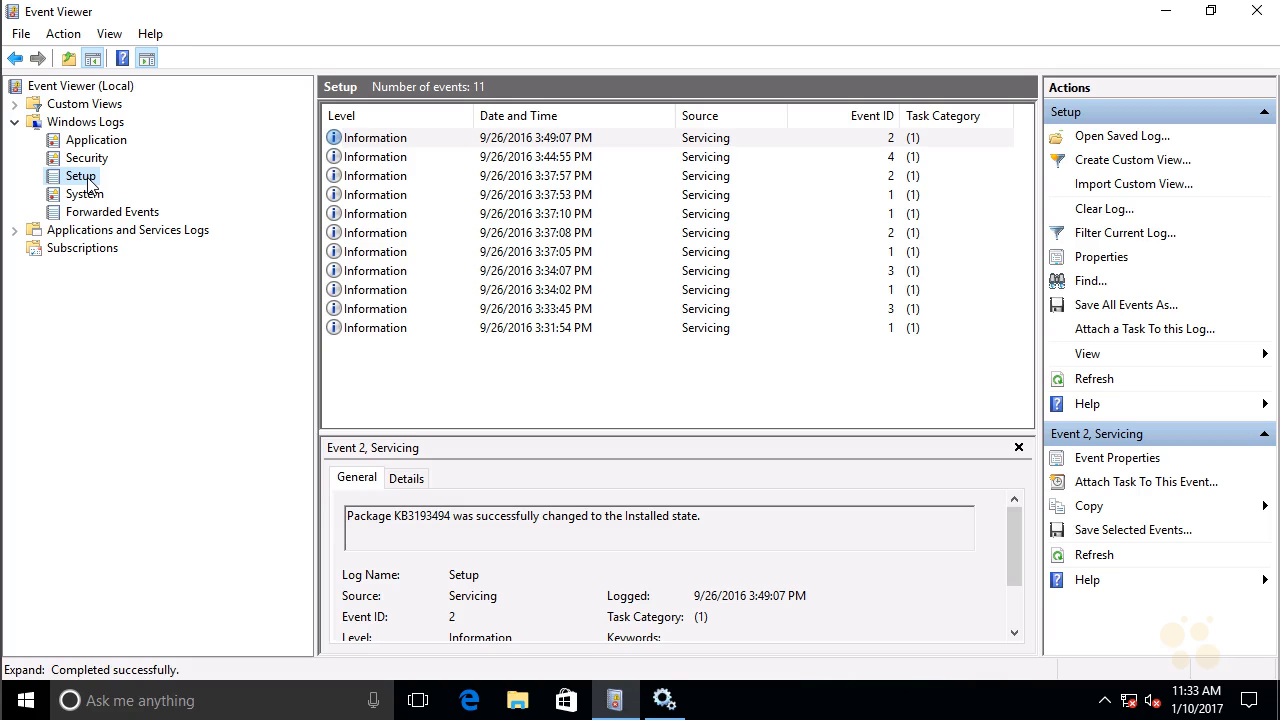
click(86, 195)
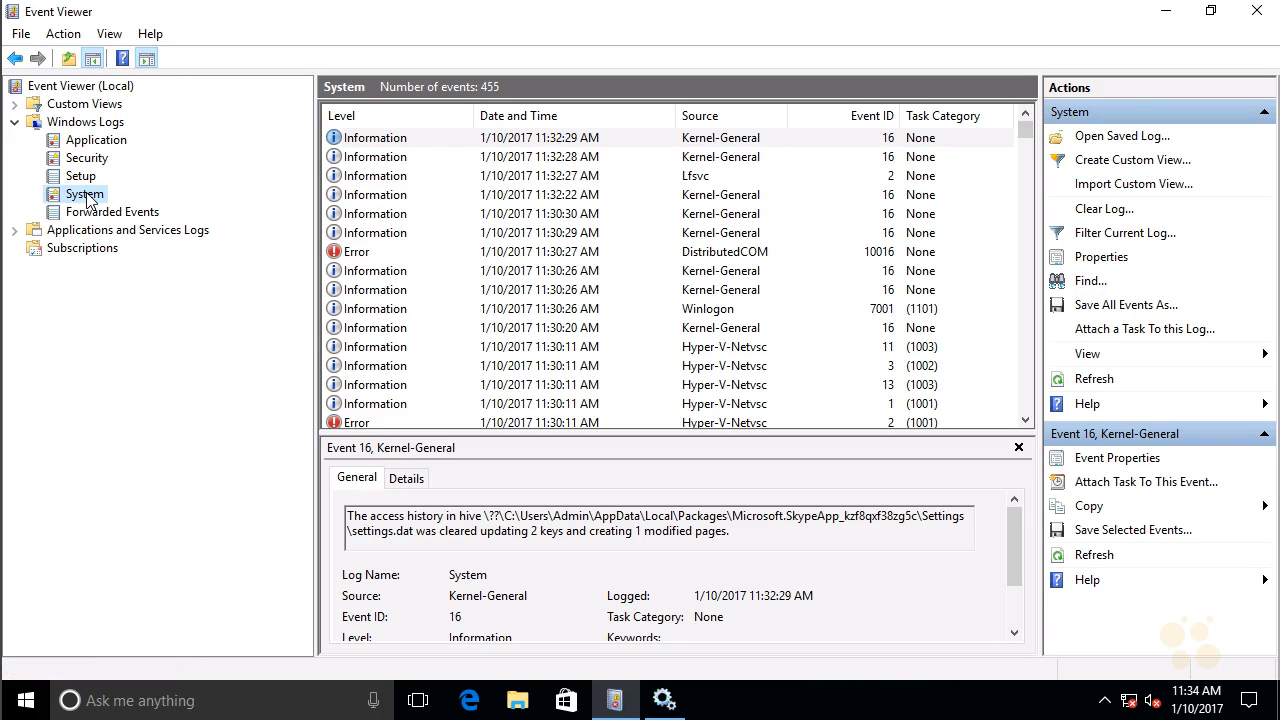
click(92, 214)
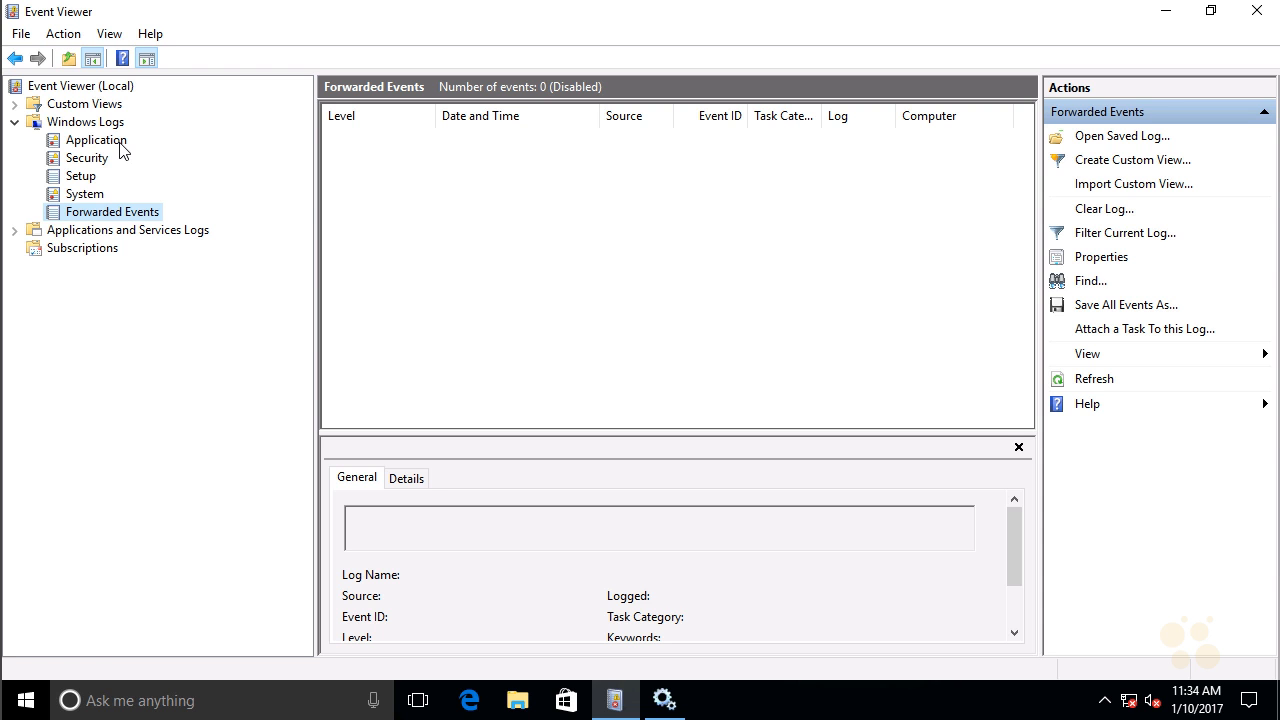
- Expand Applications and Services Logs and view the Hardware Events log
click(14, 230)
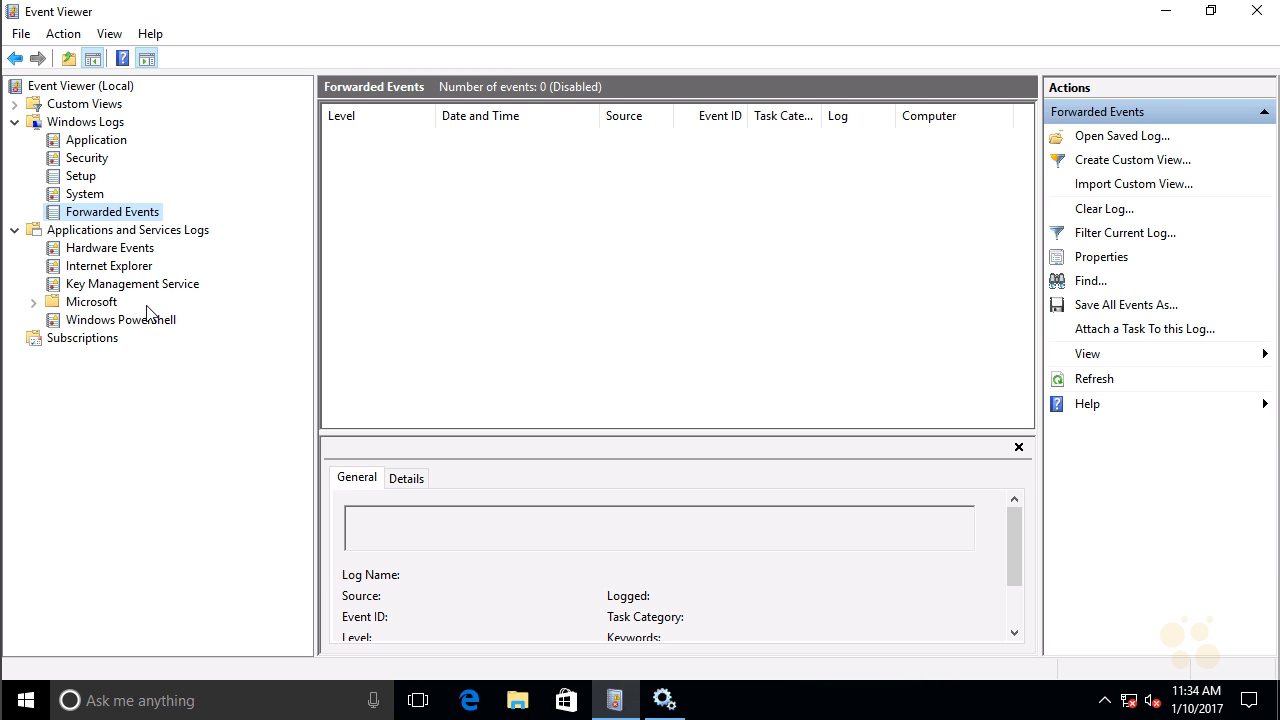
click(108, 250)
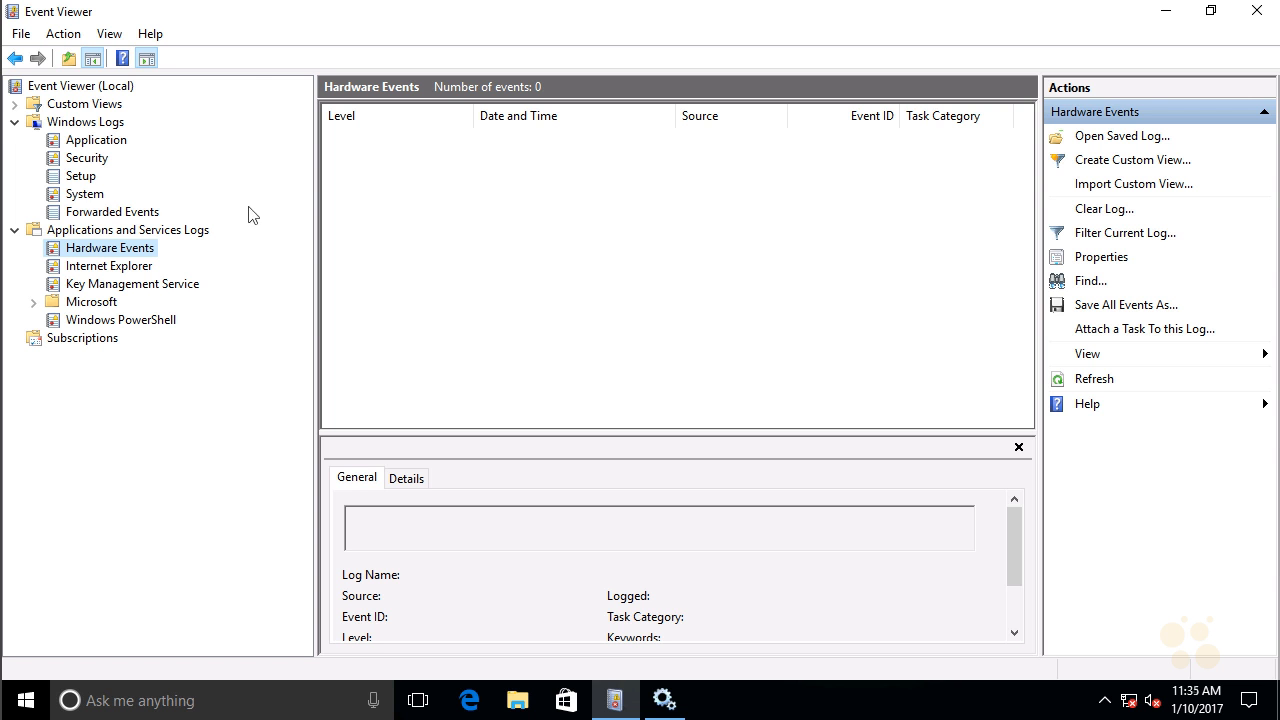
- In the Setup log, examine the general and detailed properties of the lower event logged 1/10/2017 11:35:09 AM, and close them
click(88, 180)
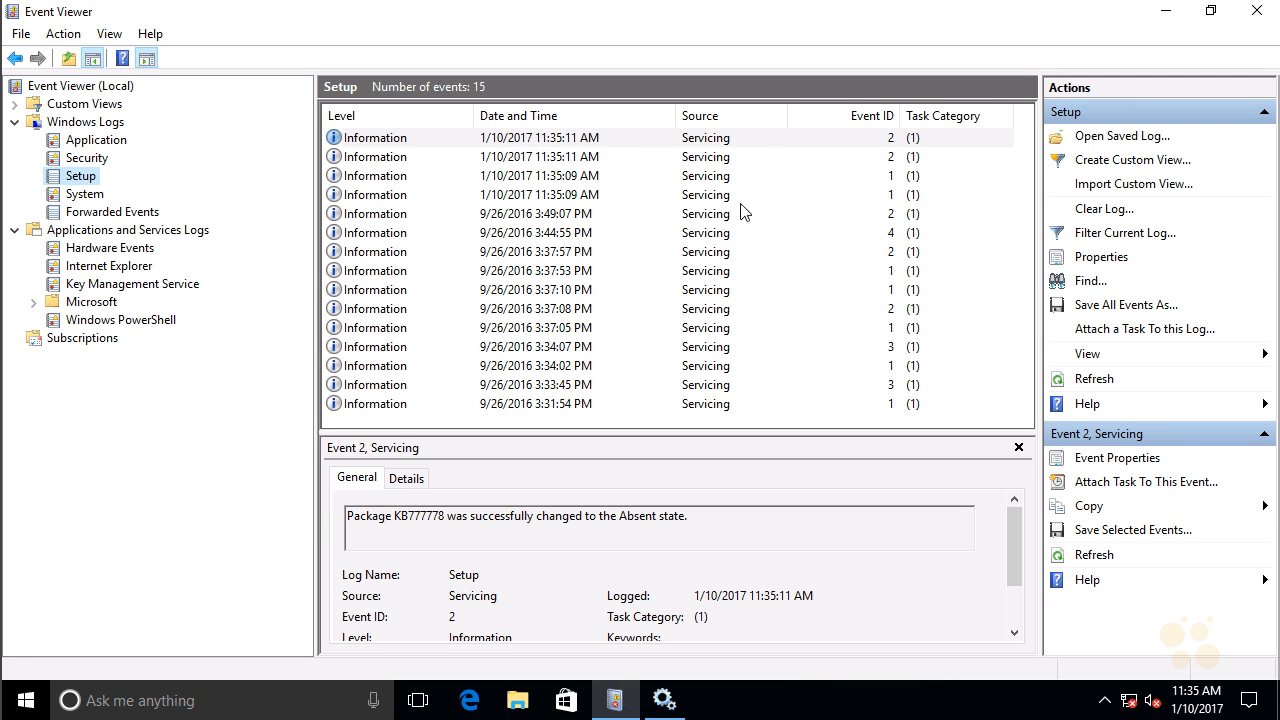
double_click(567, 200)
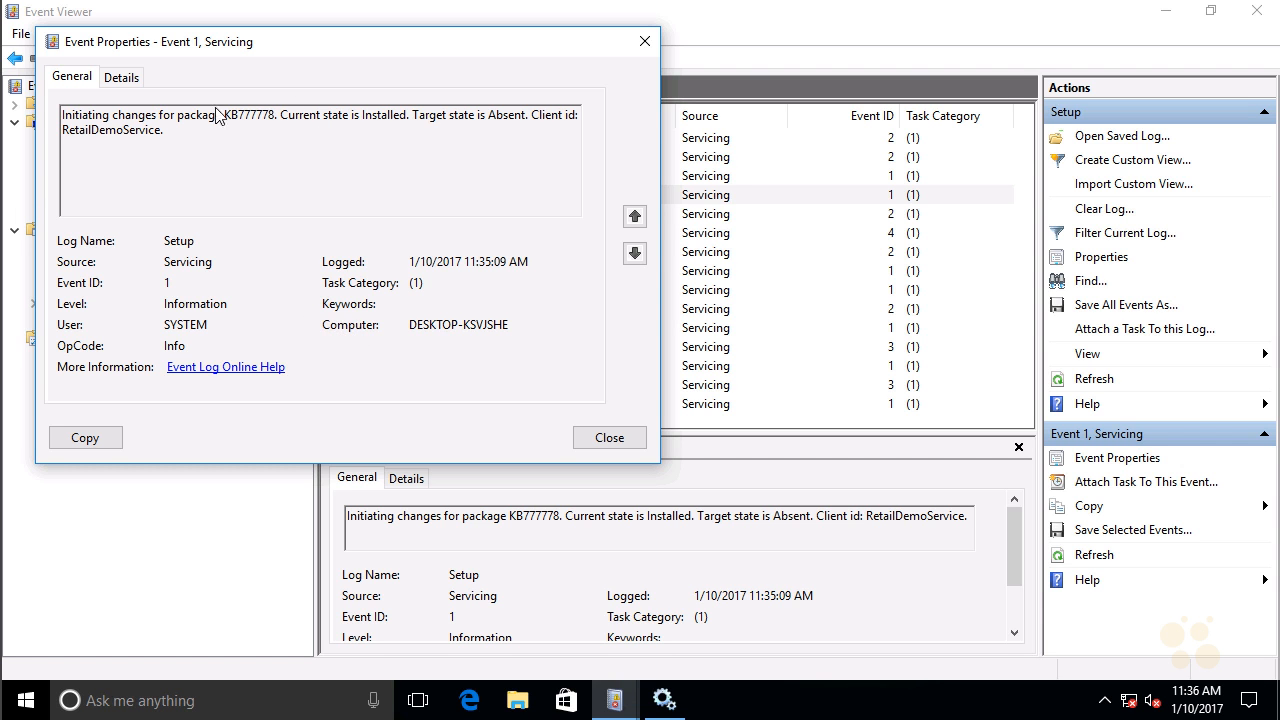
click(106, 80)
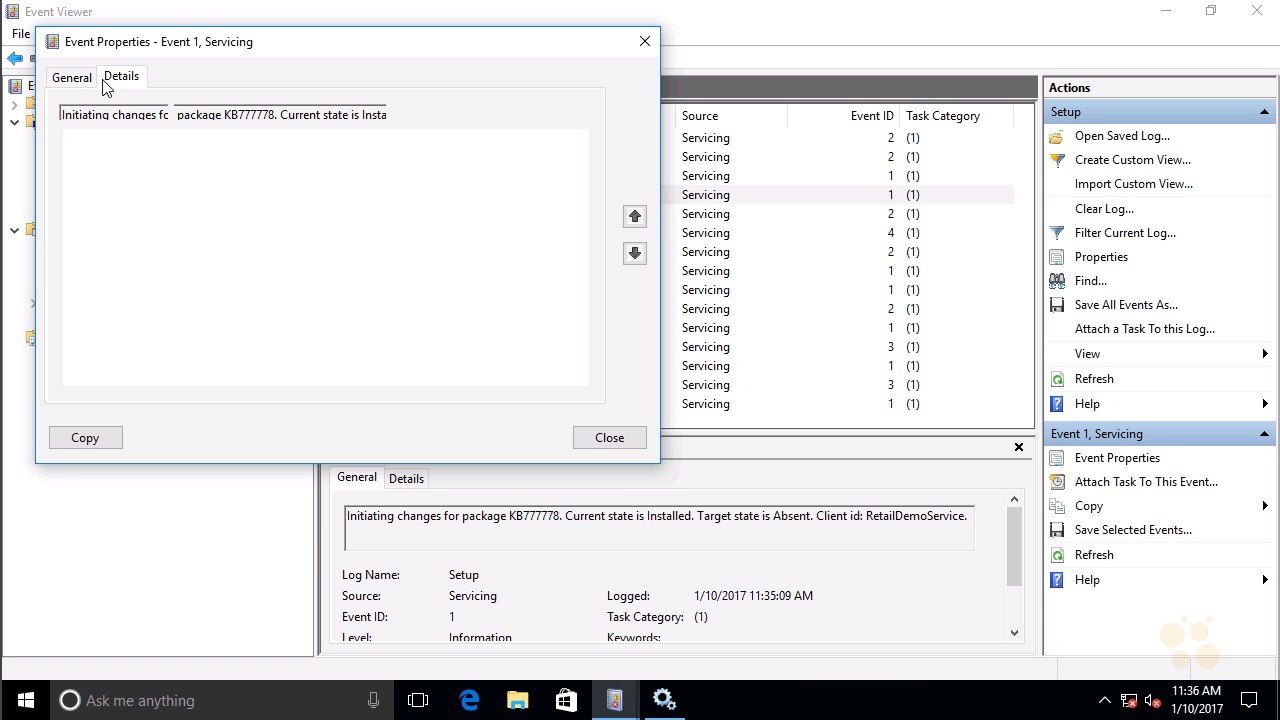
click(609, 438)
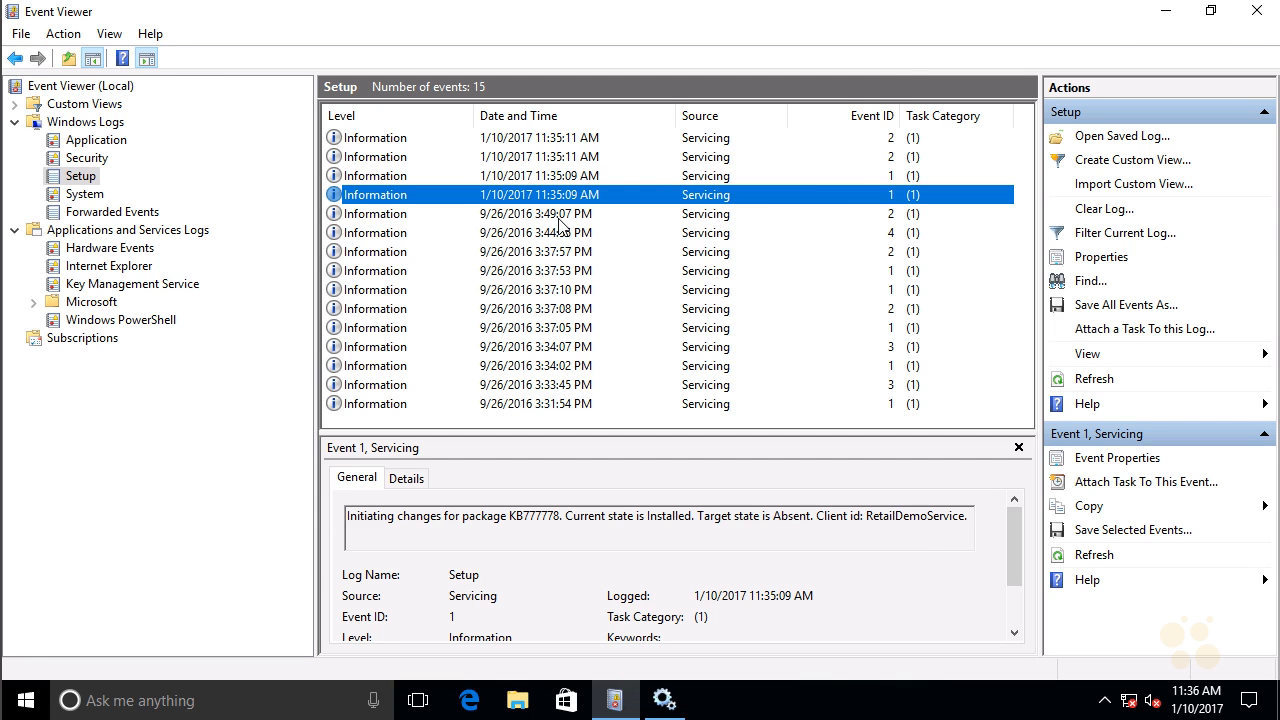
- Switch to File Explorer, maximize it and open the Windows folder on Local Disk (C:)
click(514, 702)
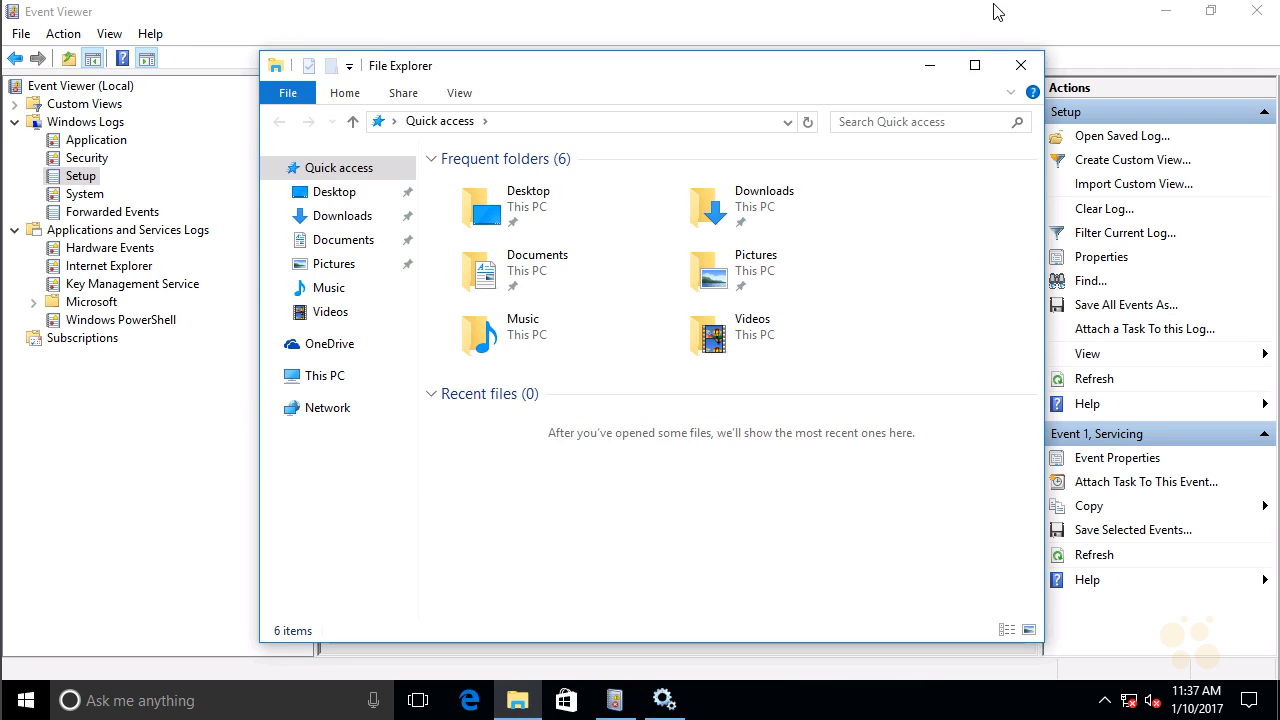
click(975, 65)
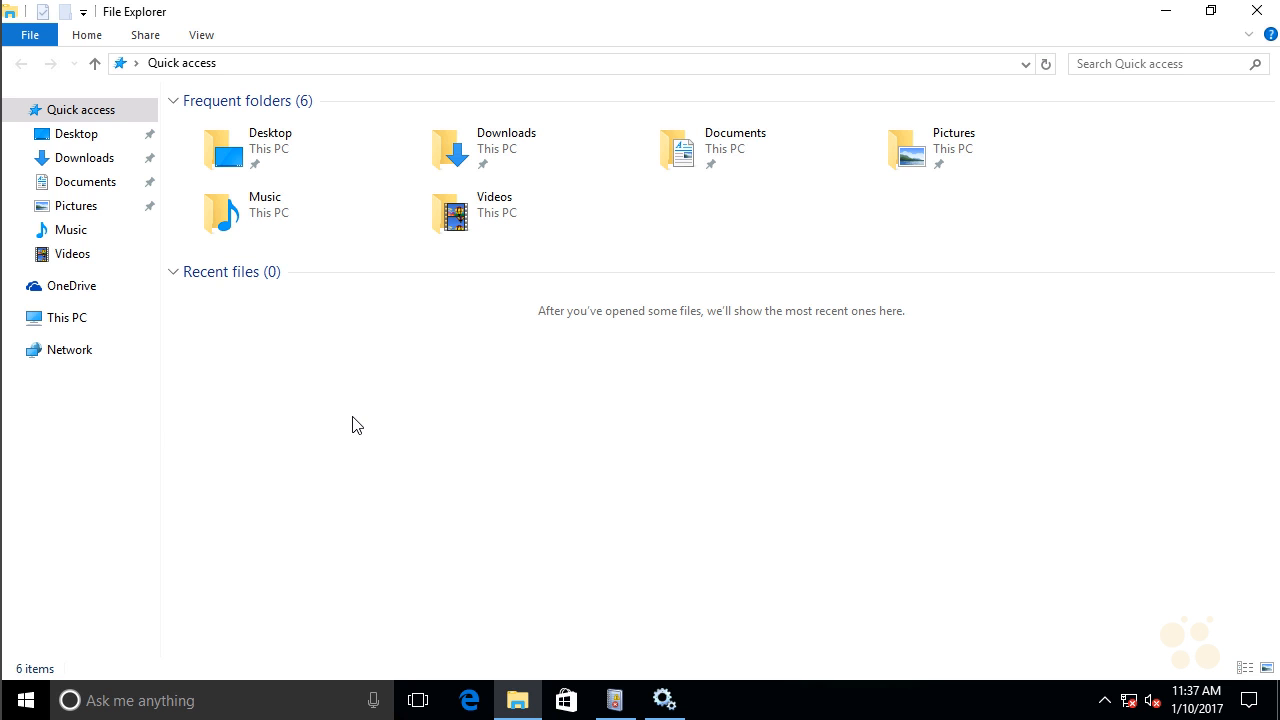
click(87, 329)
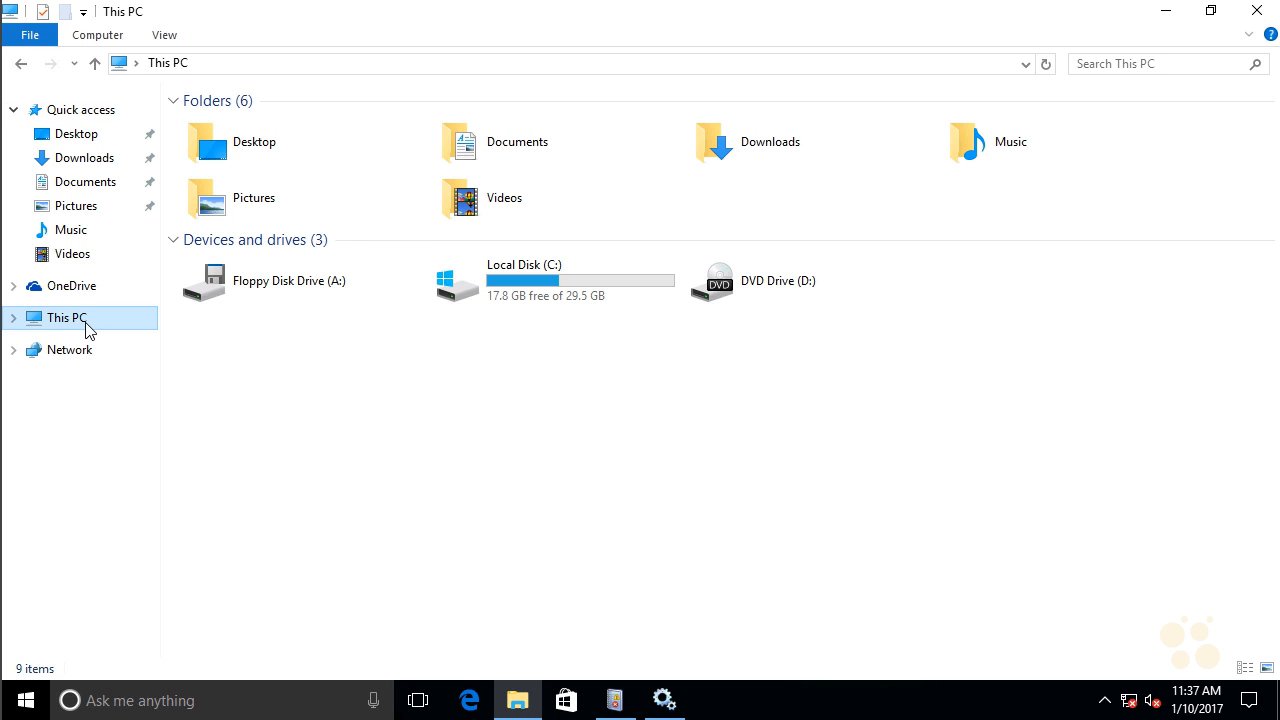
double_click(465, 289)
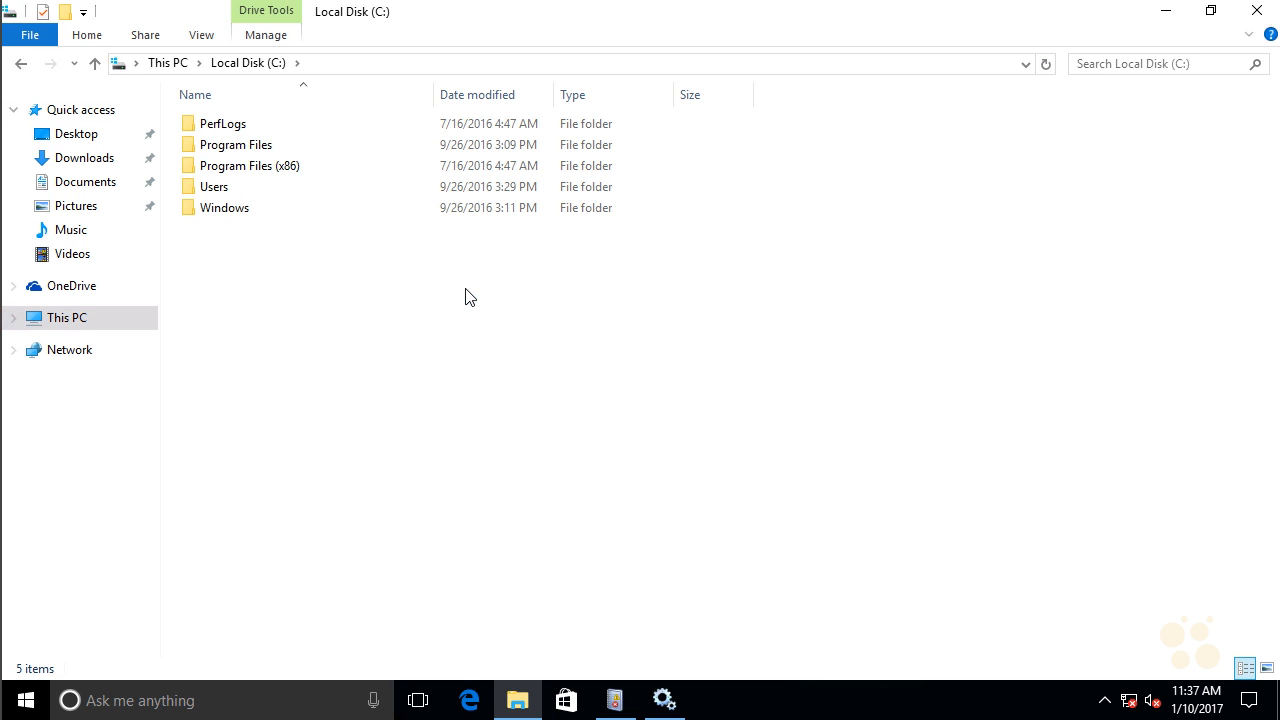
click(240, 212)
double_click(240, 212)
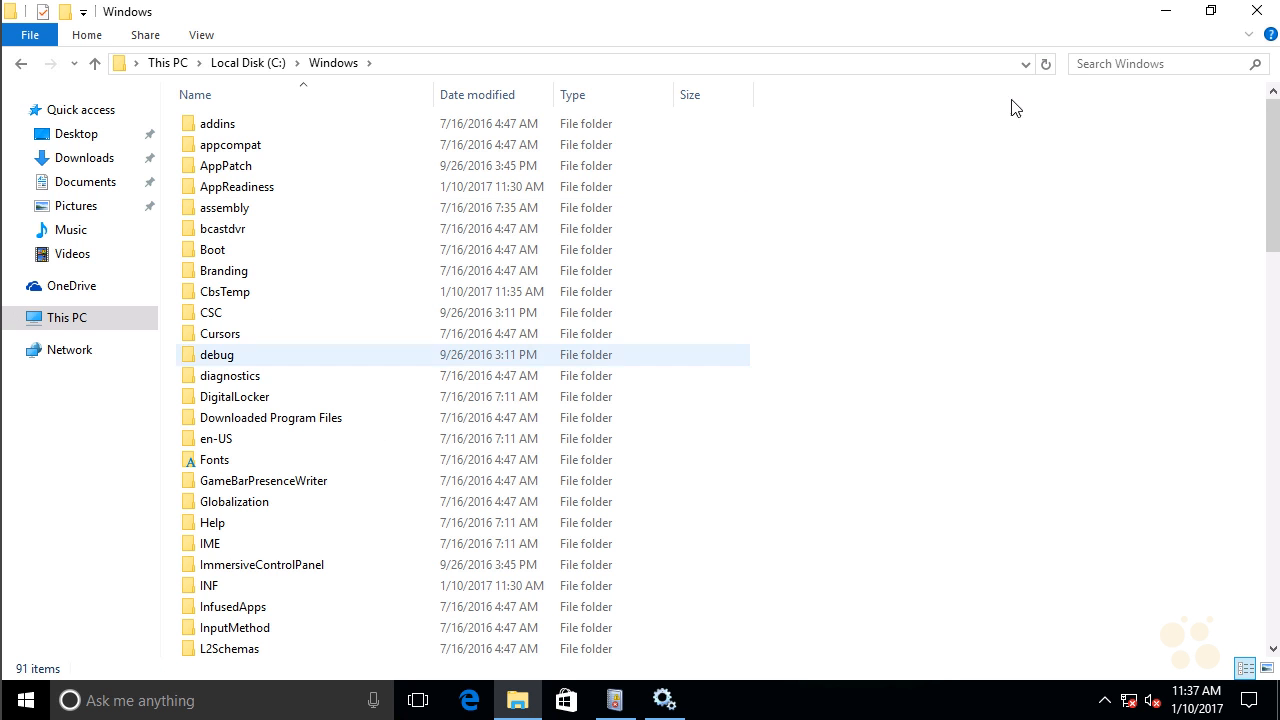
- Open the System32\winevt\Logs folder inside the Windows folder to view the event log files
drag(1276, 137, 1277, 138)
drag(1277, 138, 1277, 180)
double_click(232, 478)
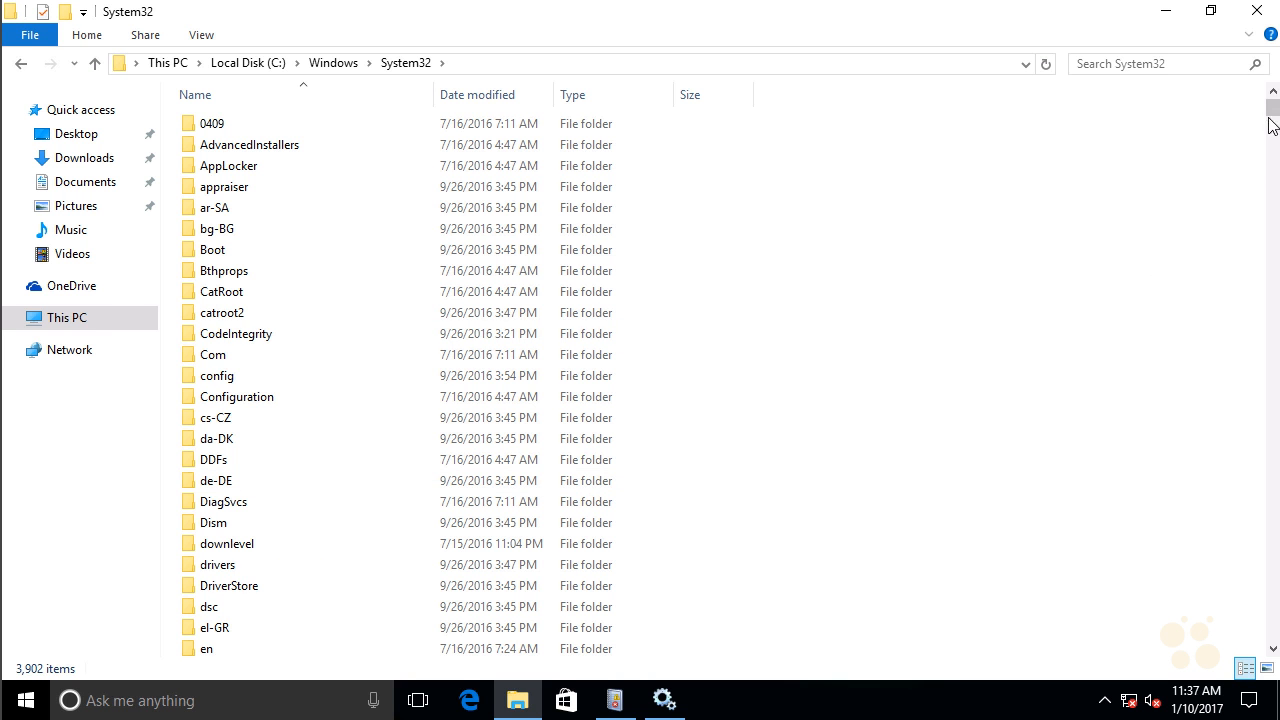
mouse_move(1274, 115)
mouse_down()
mouse_move(1270, 237)
mouse_move(1265, 131)
mouse_up()
double_click(207, 392)
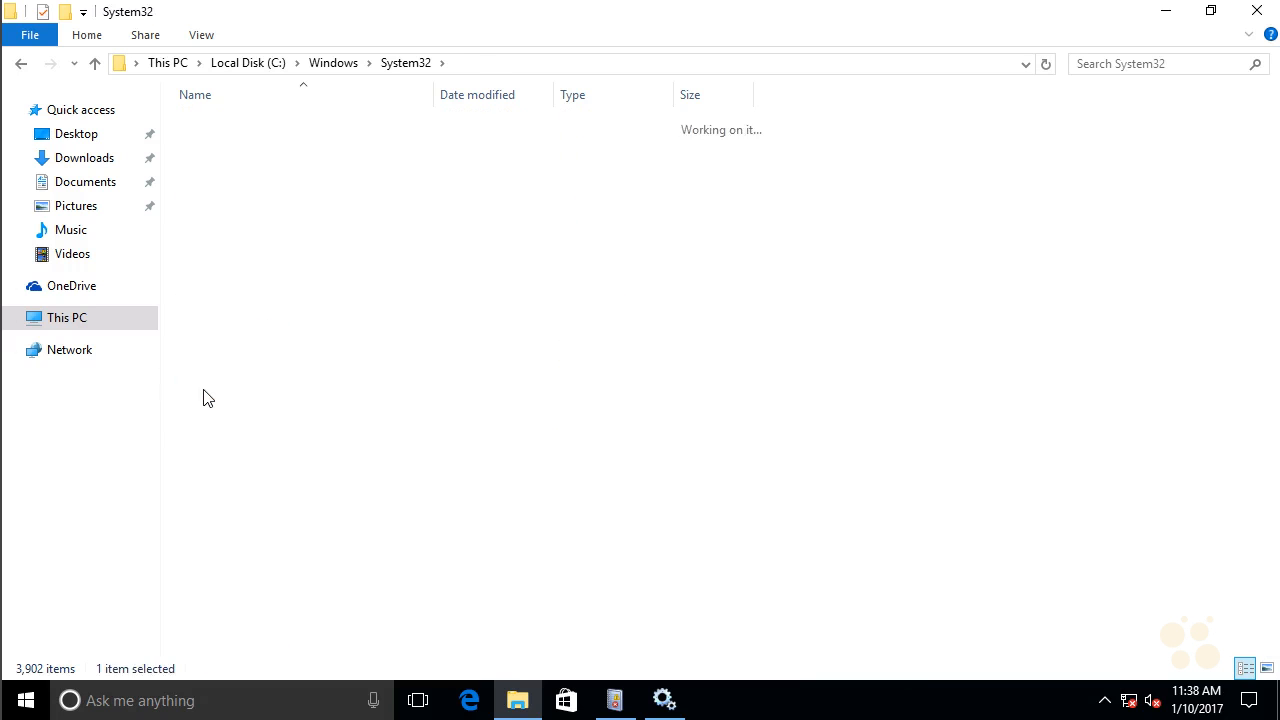
double_click(210, 130)
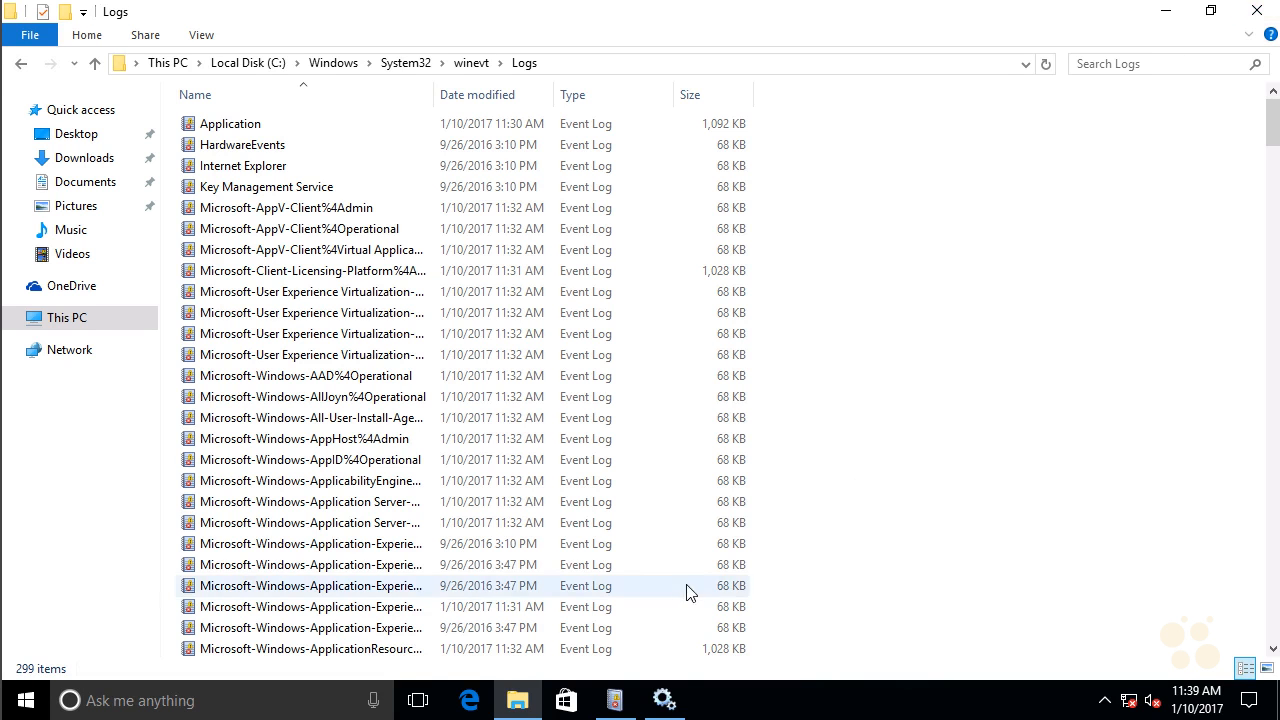
- Switch back to Event Viewer and filter the System log to Critical, Error and Warning events
click(626, 708)
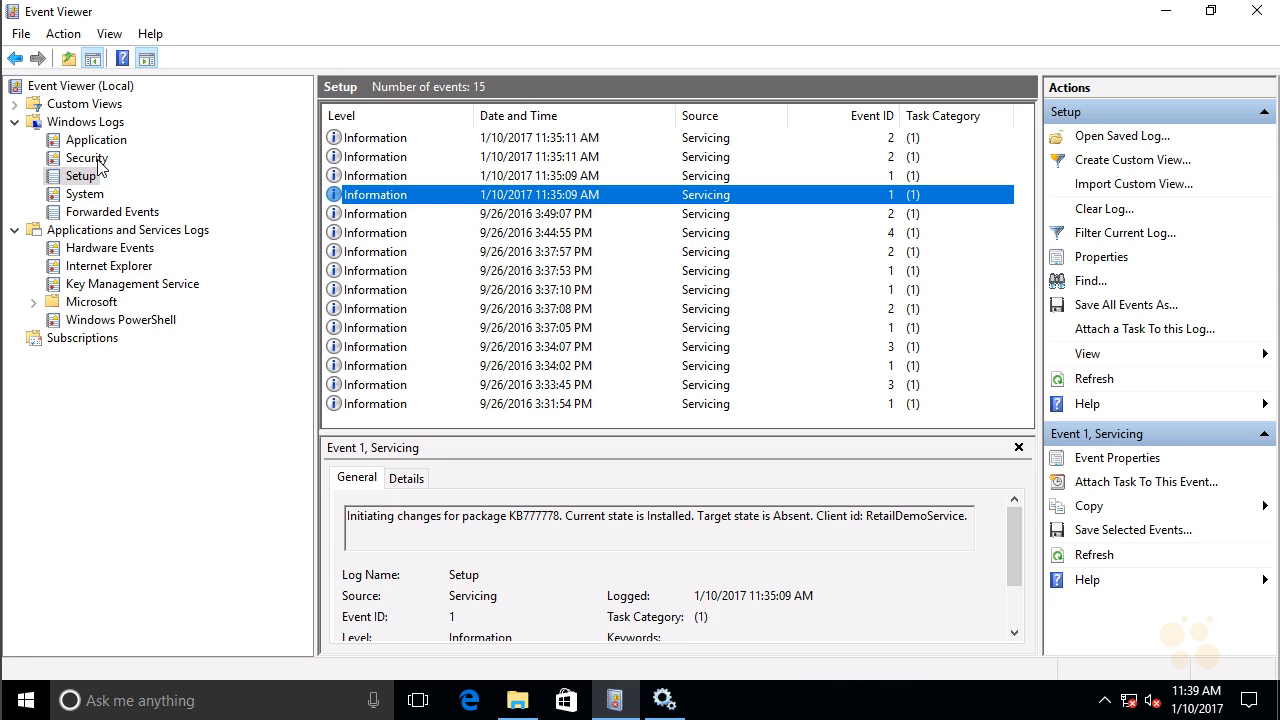
click(86, 195)
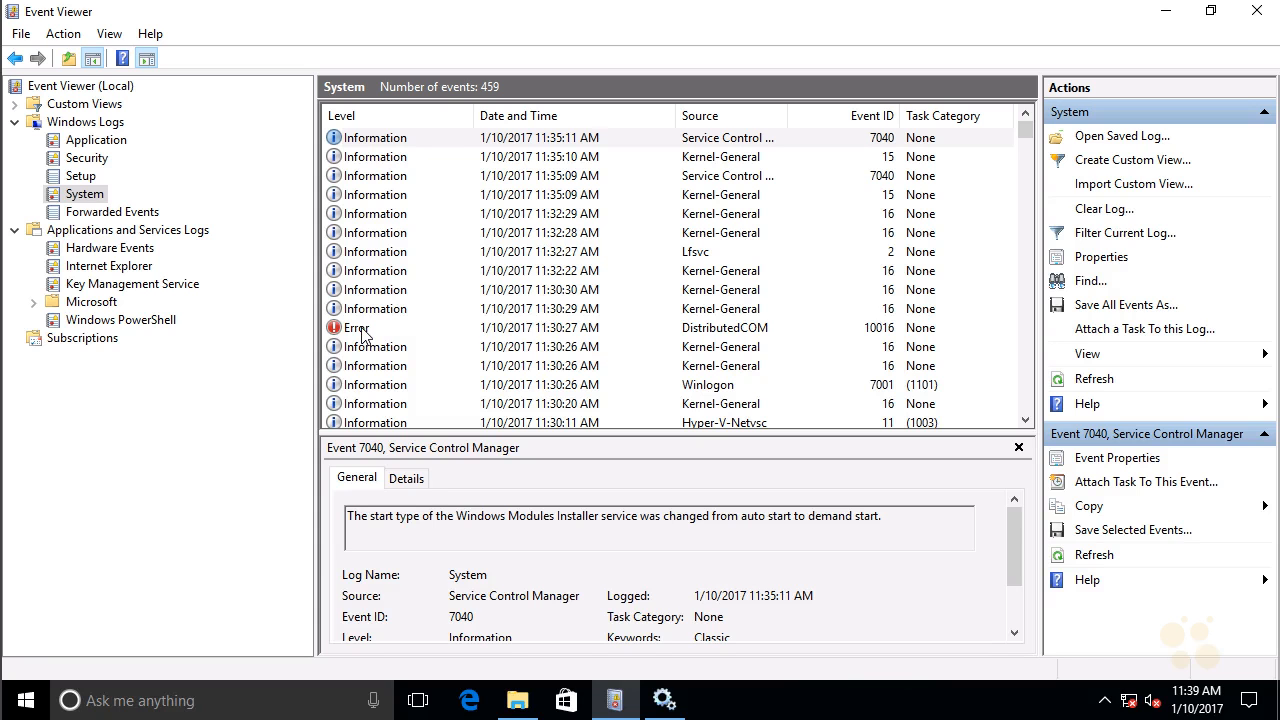
click(1127, 238)
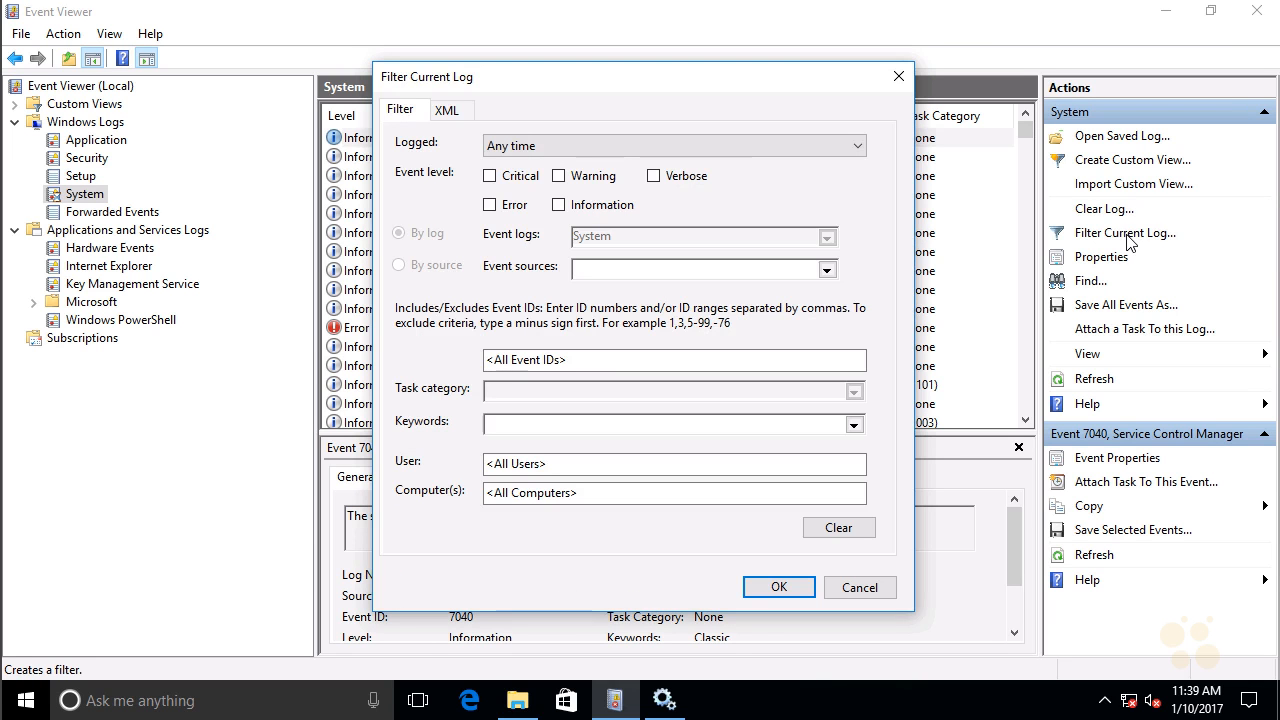
click(490, 205)
click(557, 177)
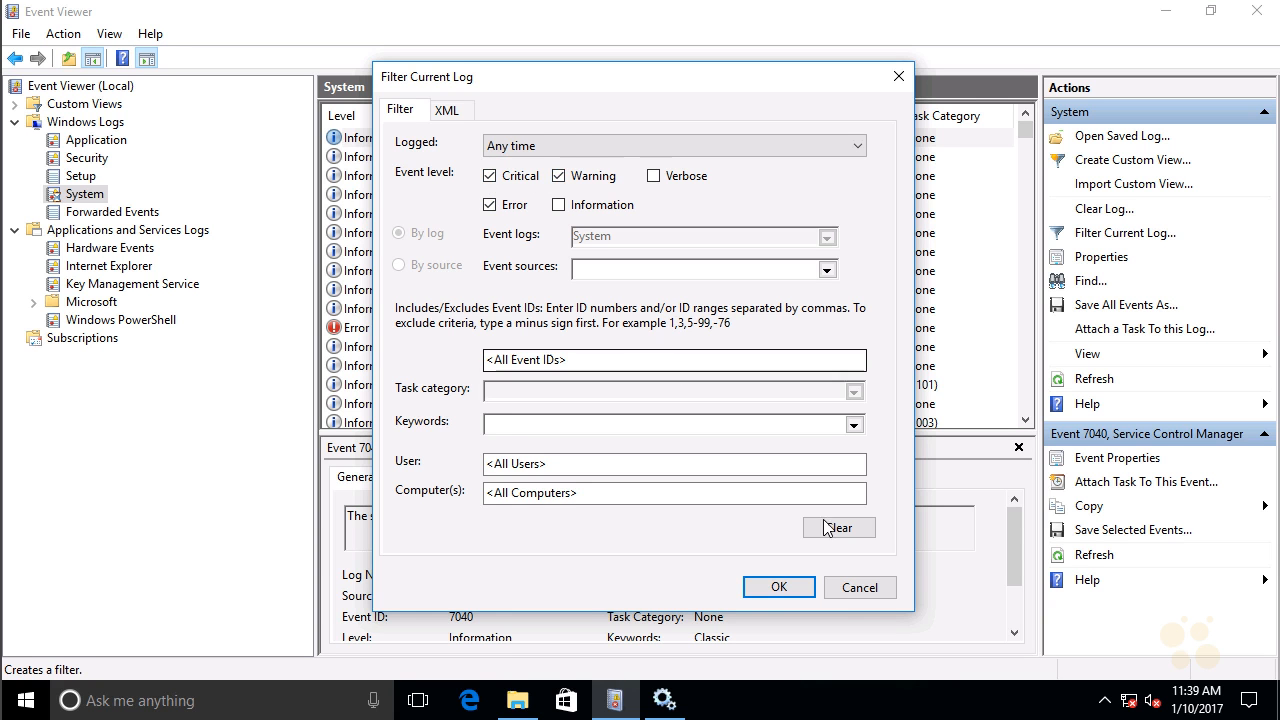
click(800, 588)
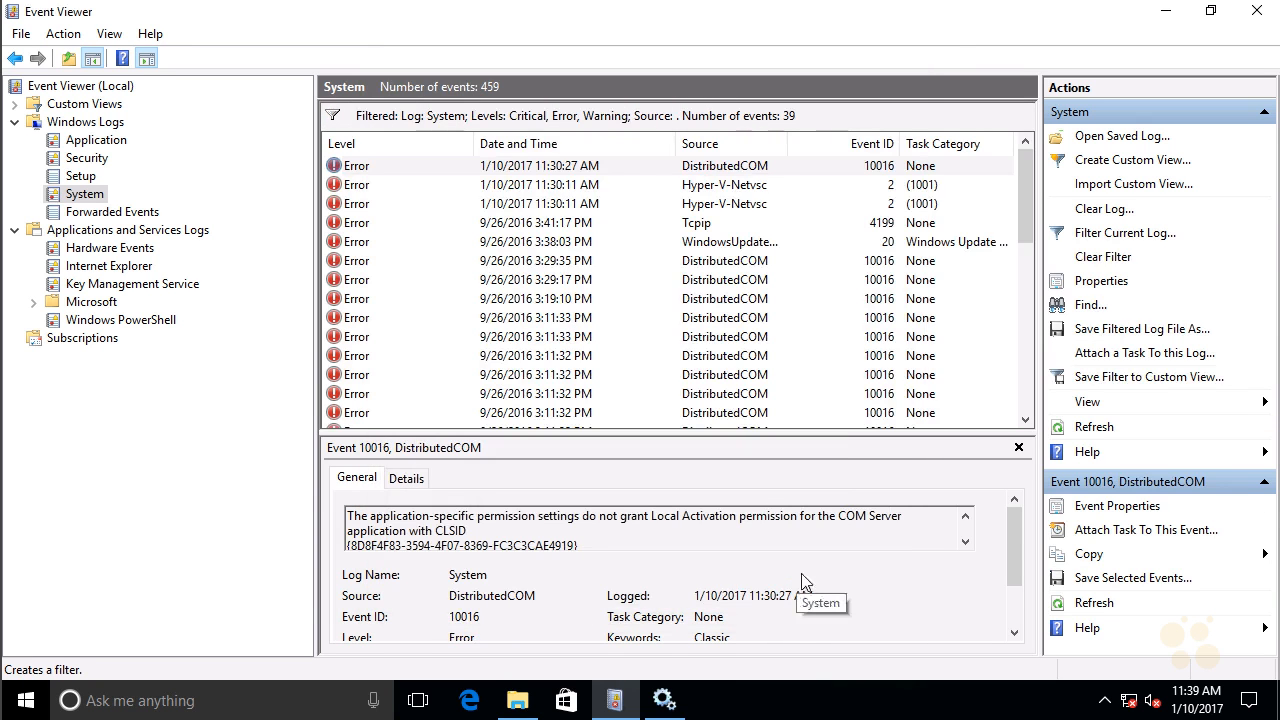
drag(1028, 200, 1030, 165)
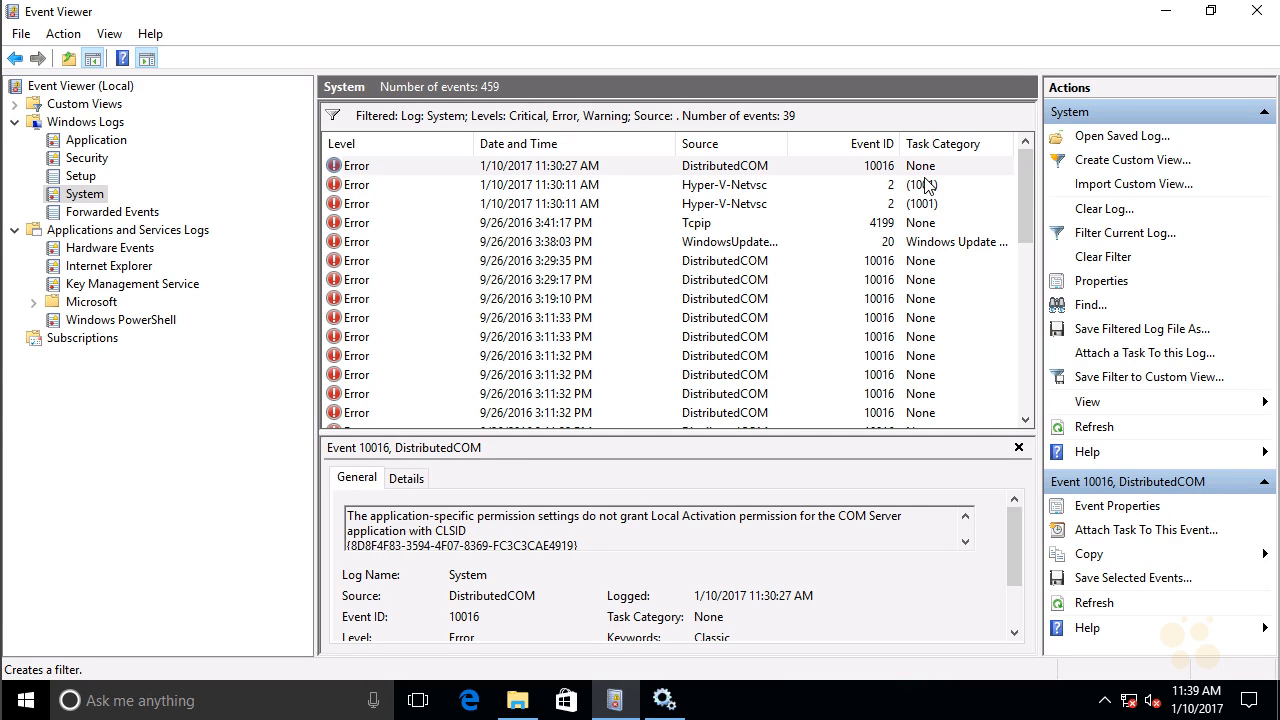
- Create a custom view of Critical, Error and Warning events from the Application and System logs
click(1093, 165)
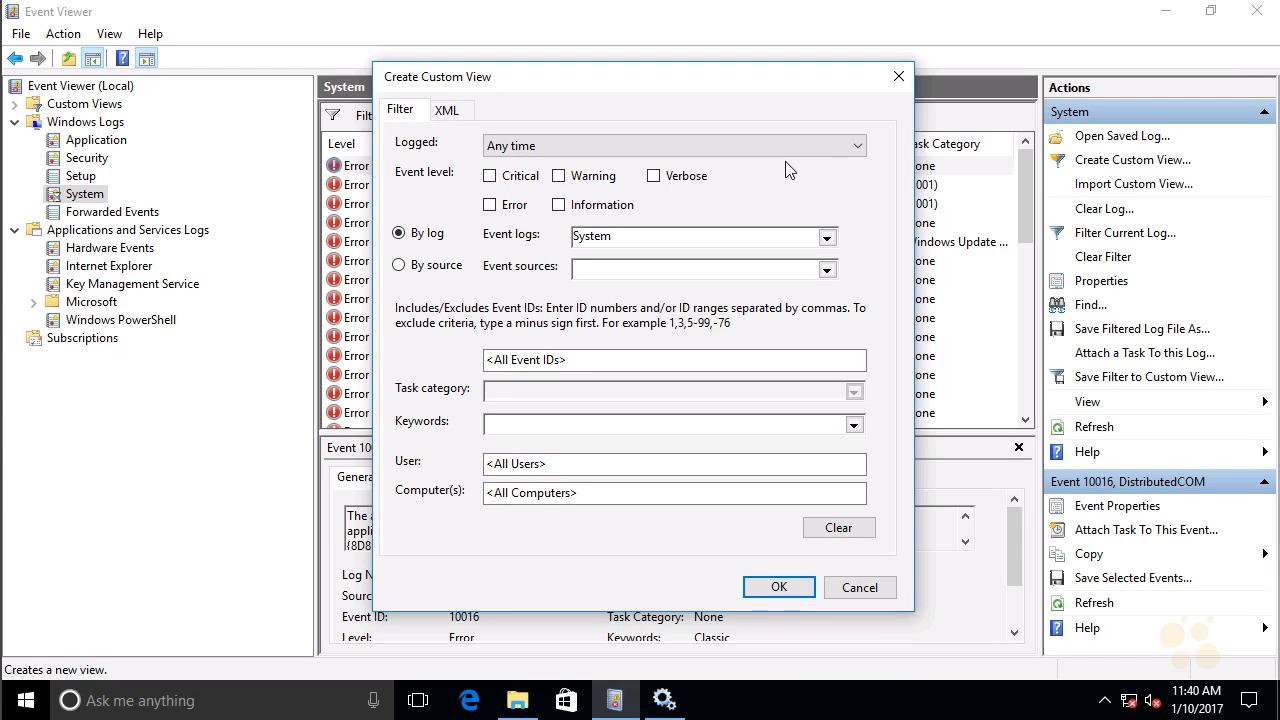
click(495, 205)
click(490, 177)
click(558, 177)
click(827, 238)
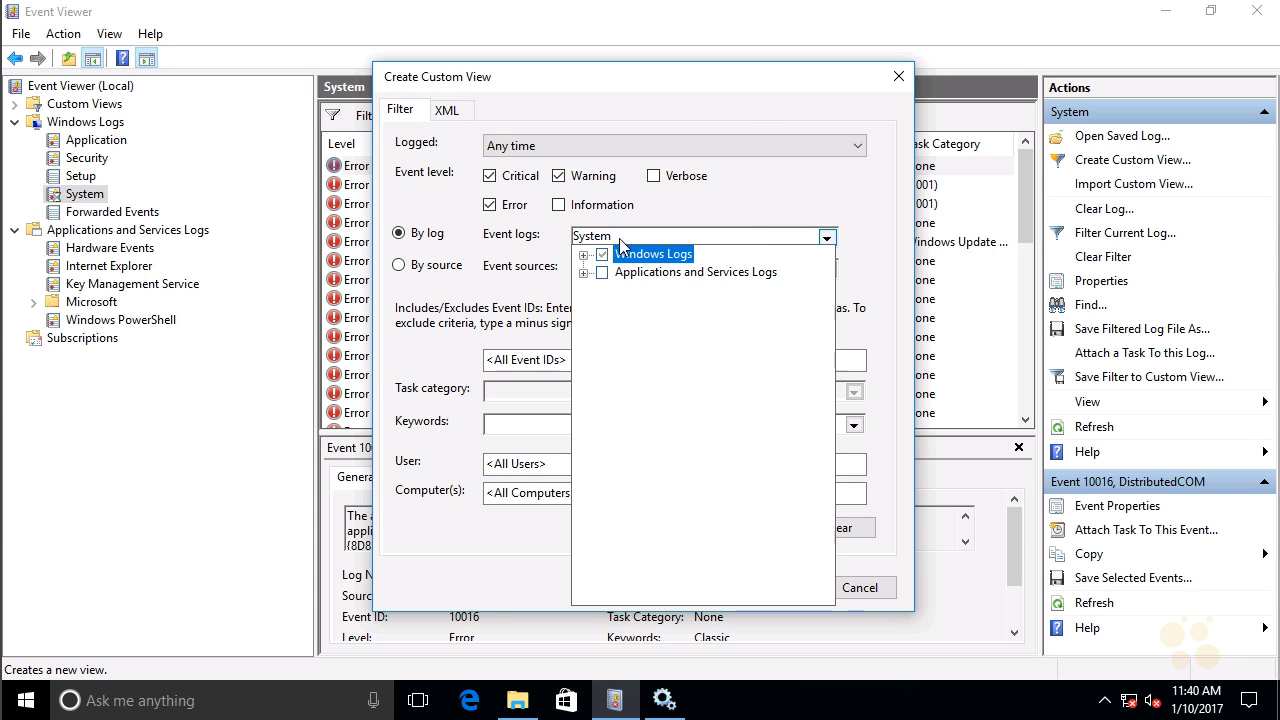
click(584, 256)
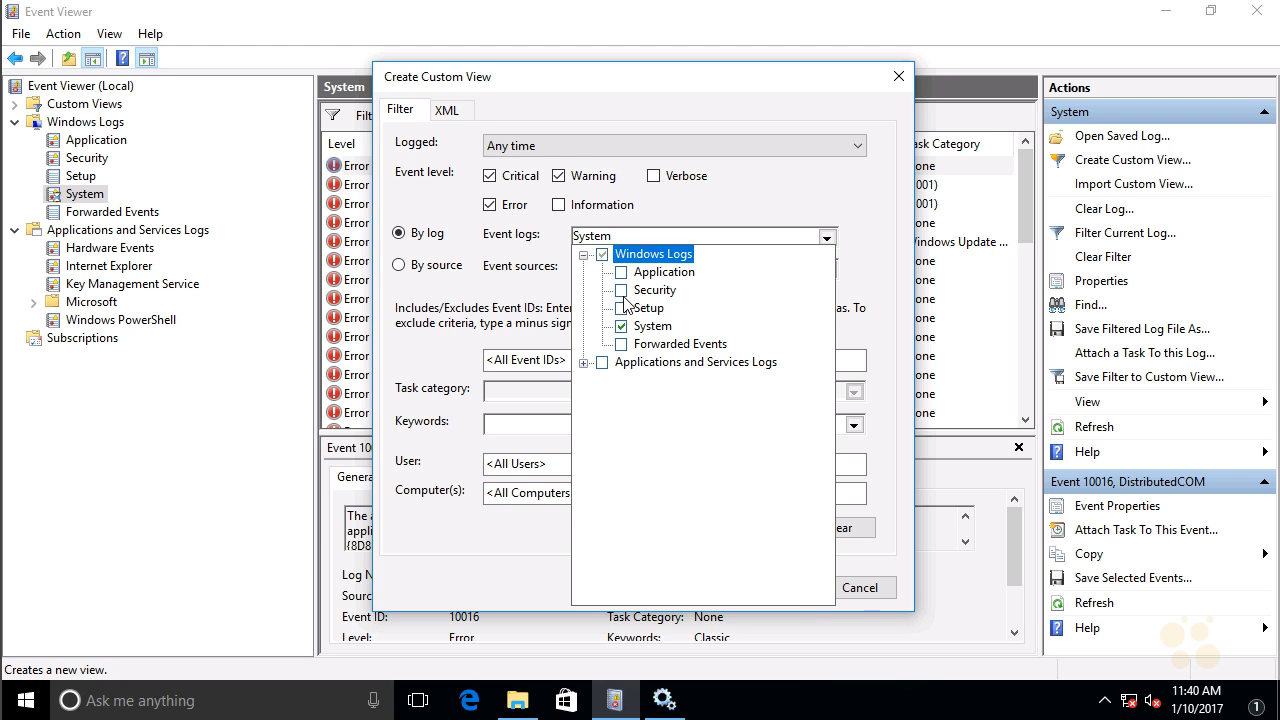
click(621, 273)
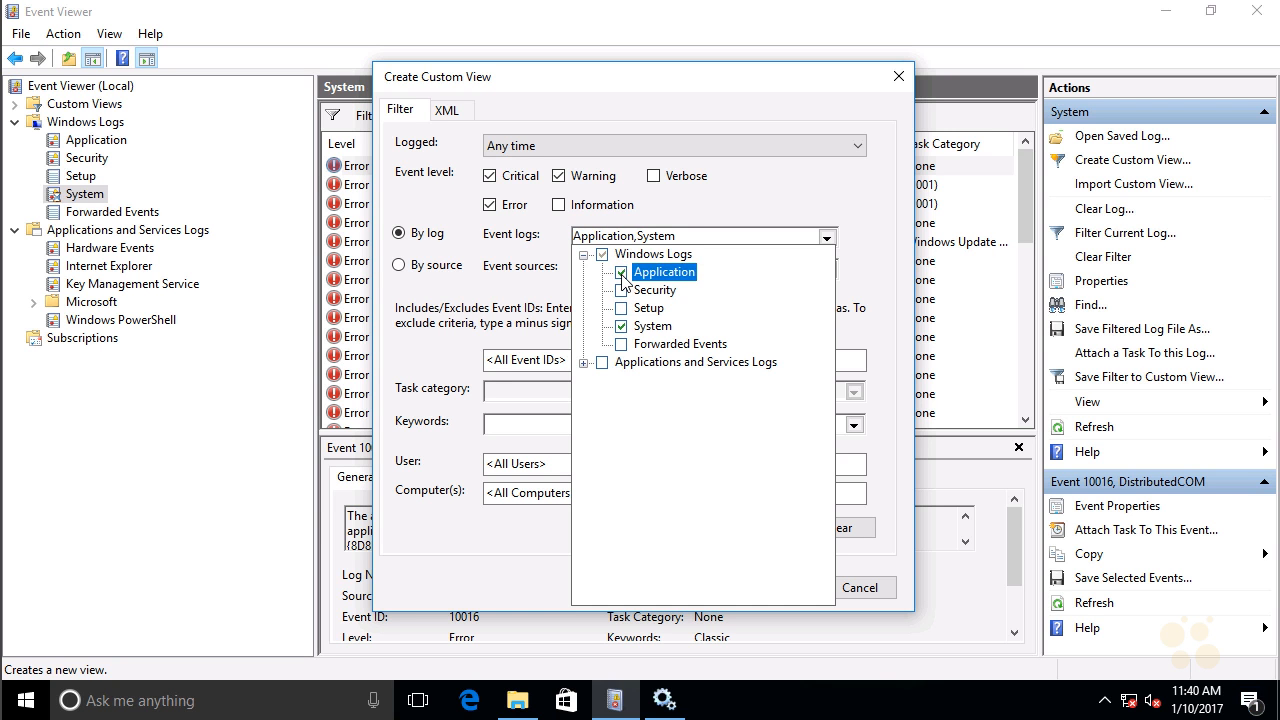
click(682, 216)
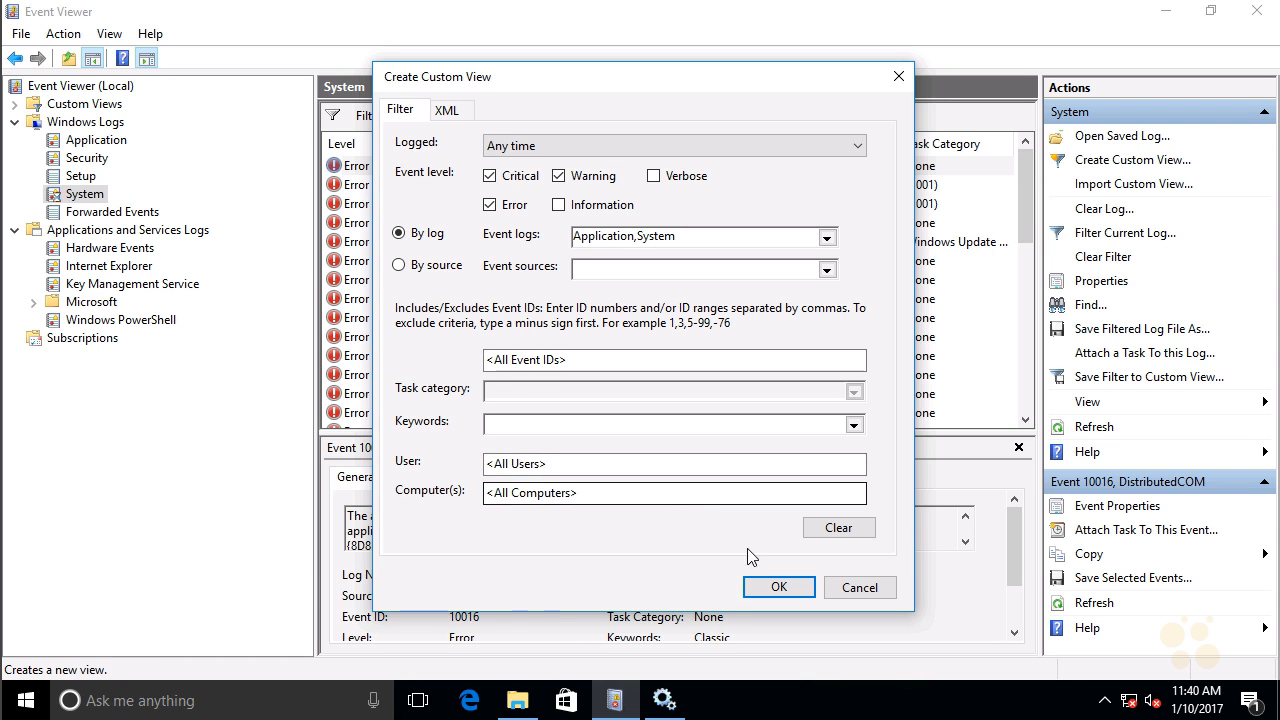
click(779, 588)
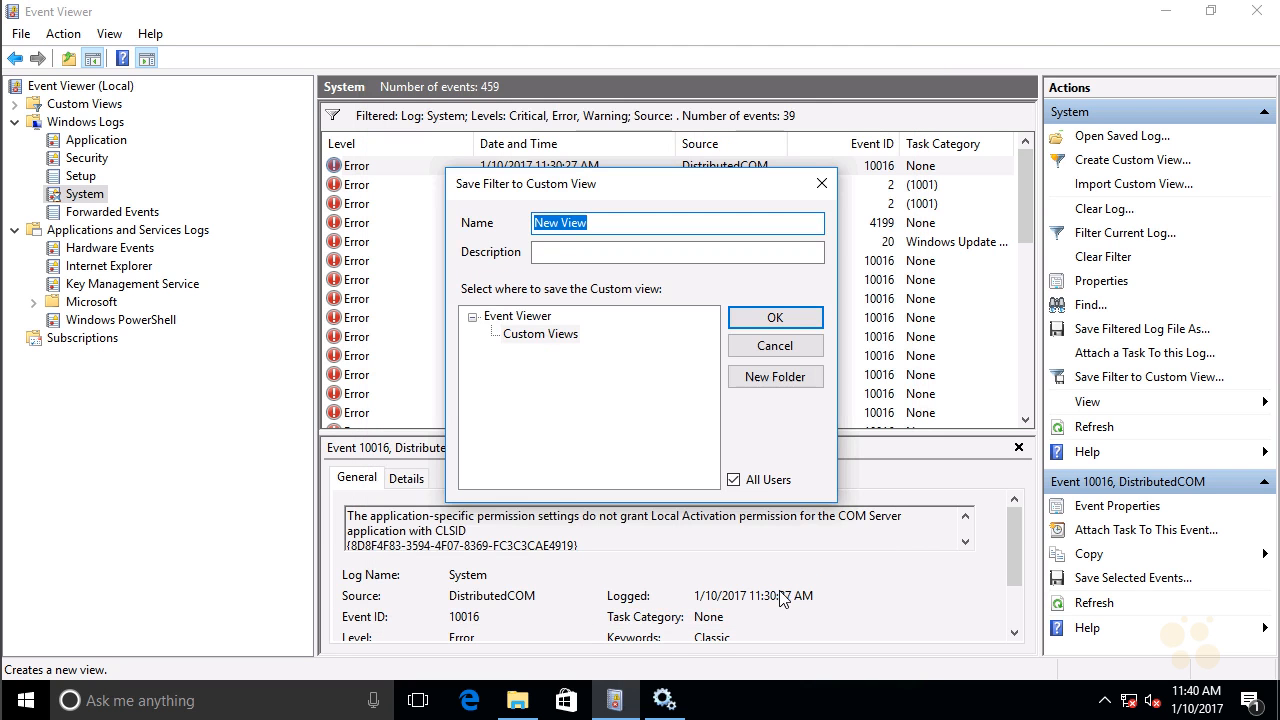
- Save the custom view under the name Sample, and open it to look through its events
text(Sample)
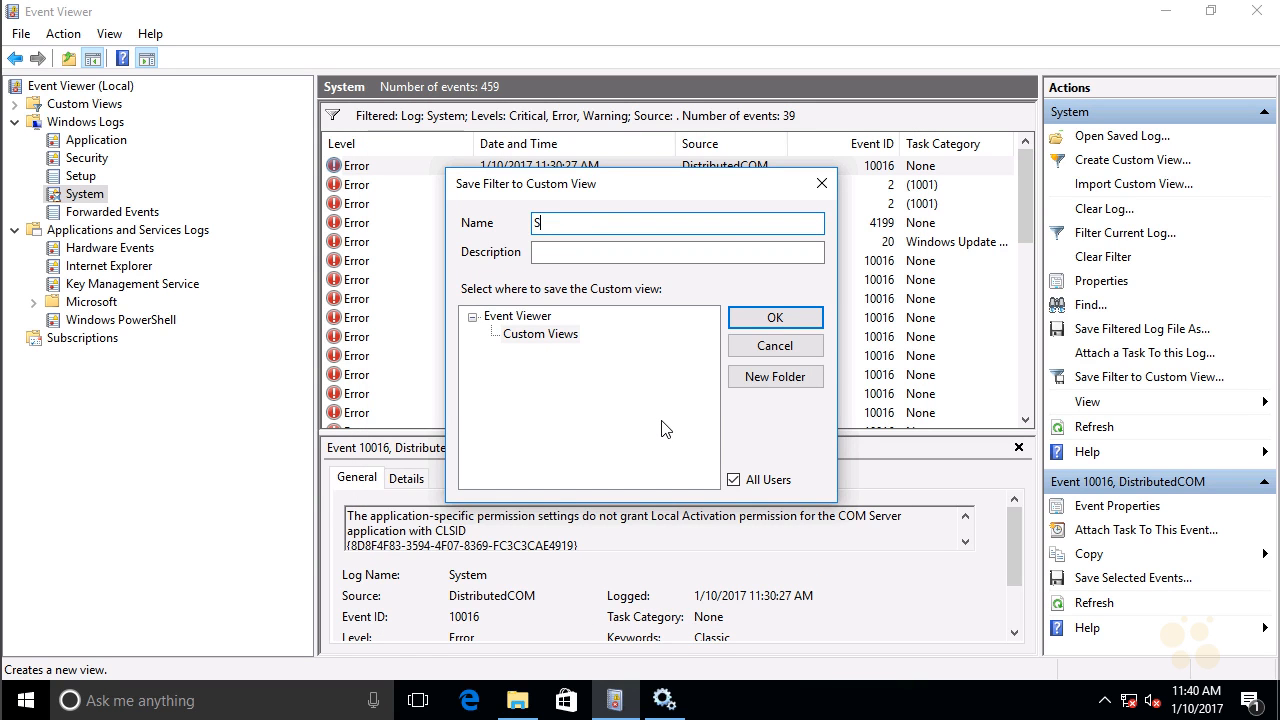
click(799, 319)
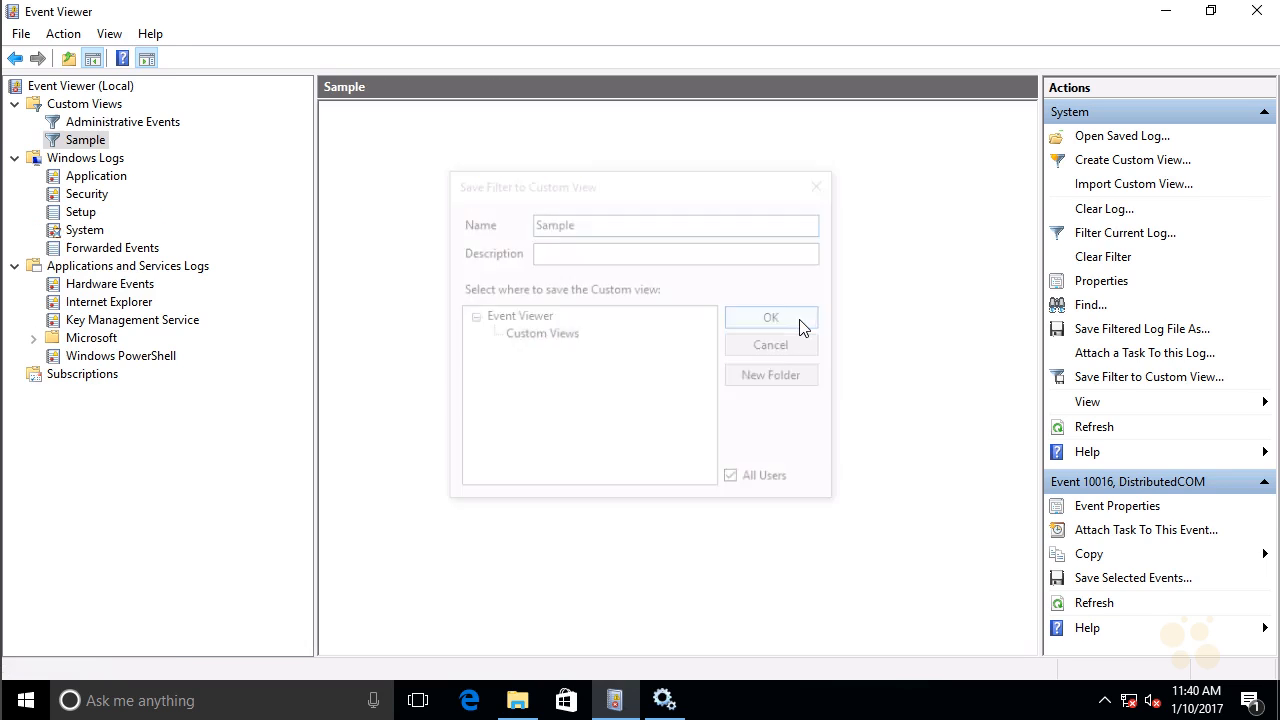
click(80, 106)
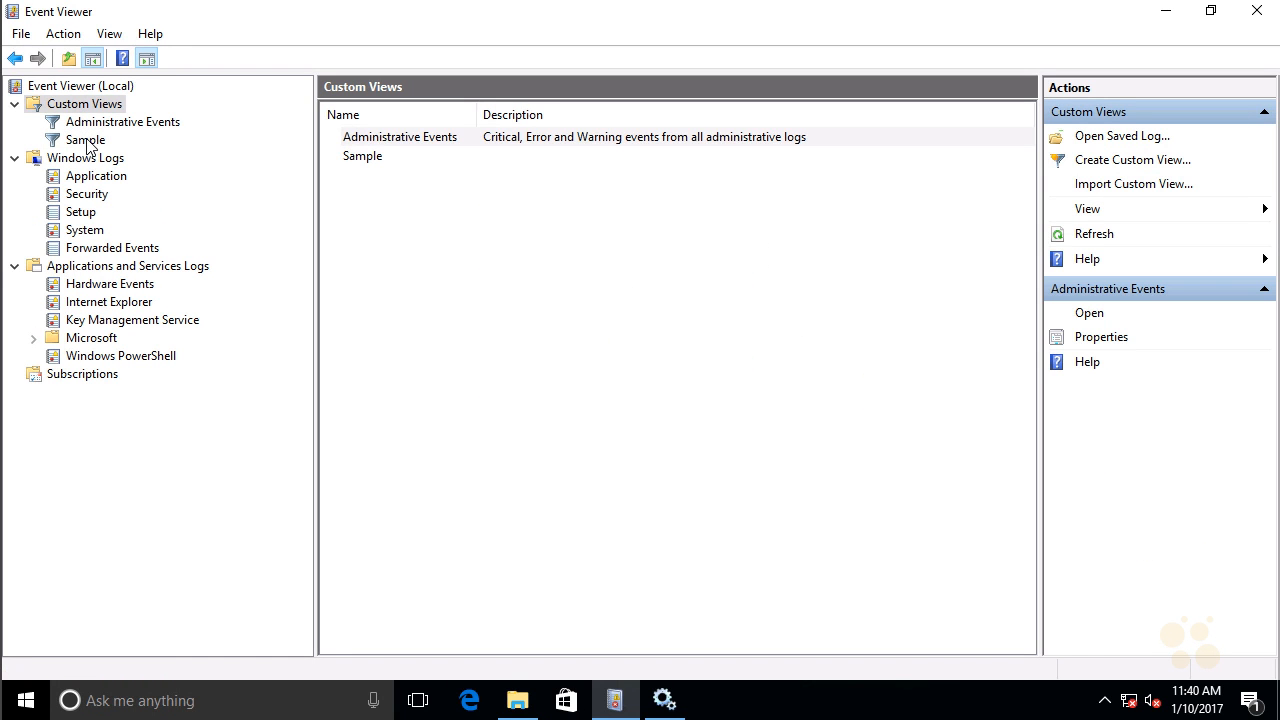
click(86, 141)
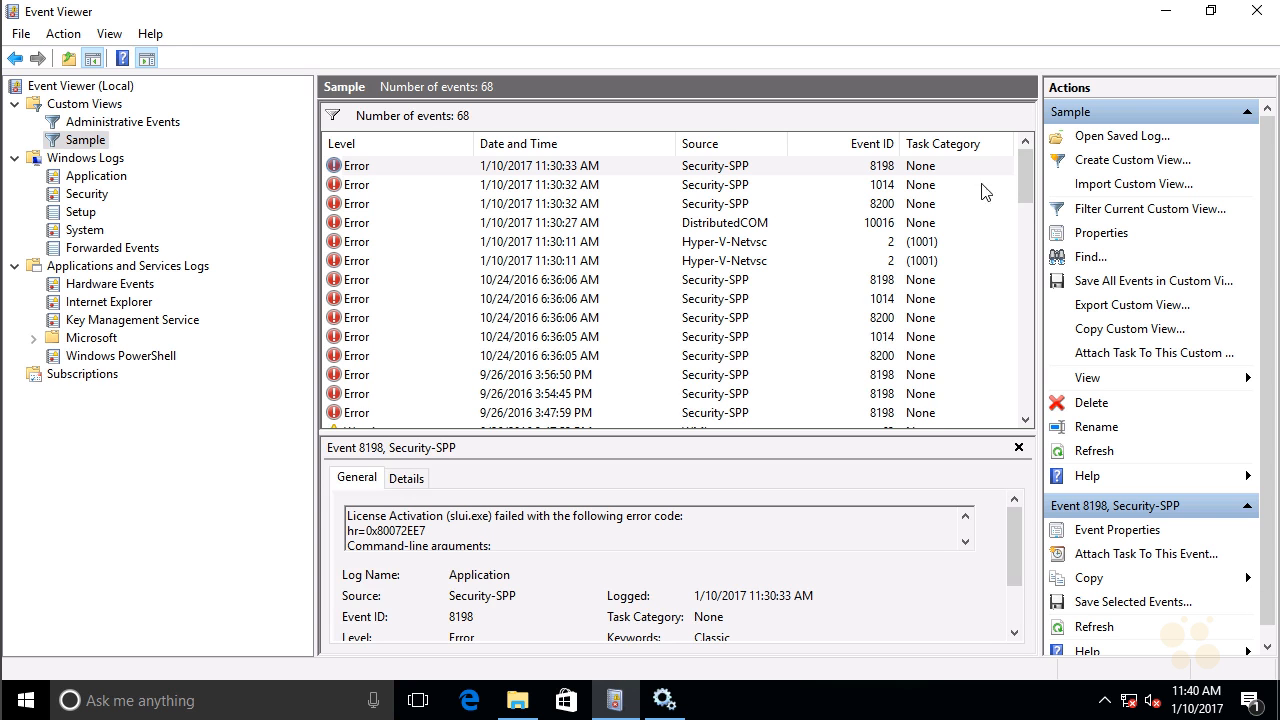
drag(1030, 188, 1025, 395)
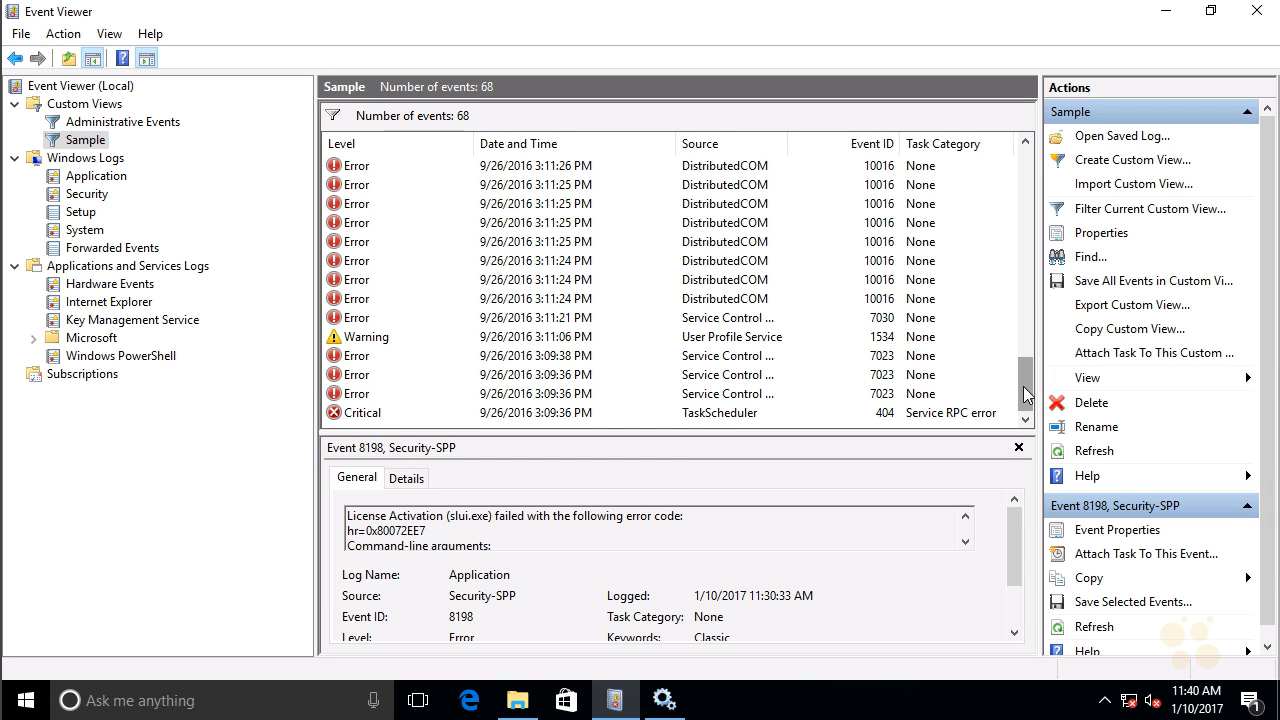
drag(1023, 401, 1027, 112)
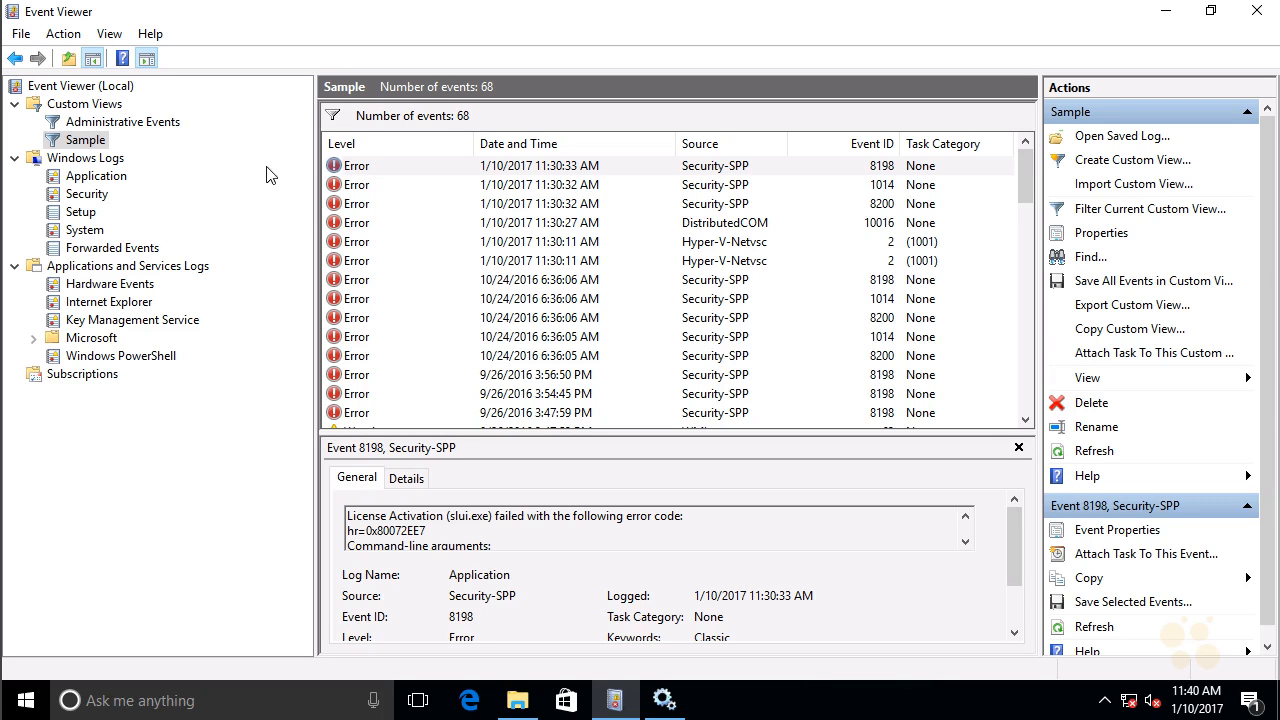
- Clear the Application log without saving its contents, and open the Security log
click(98, 176)
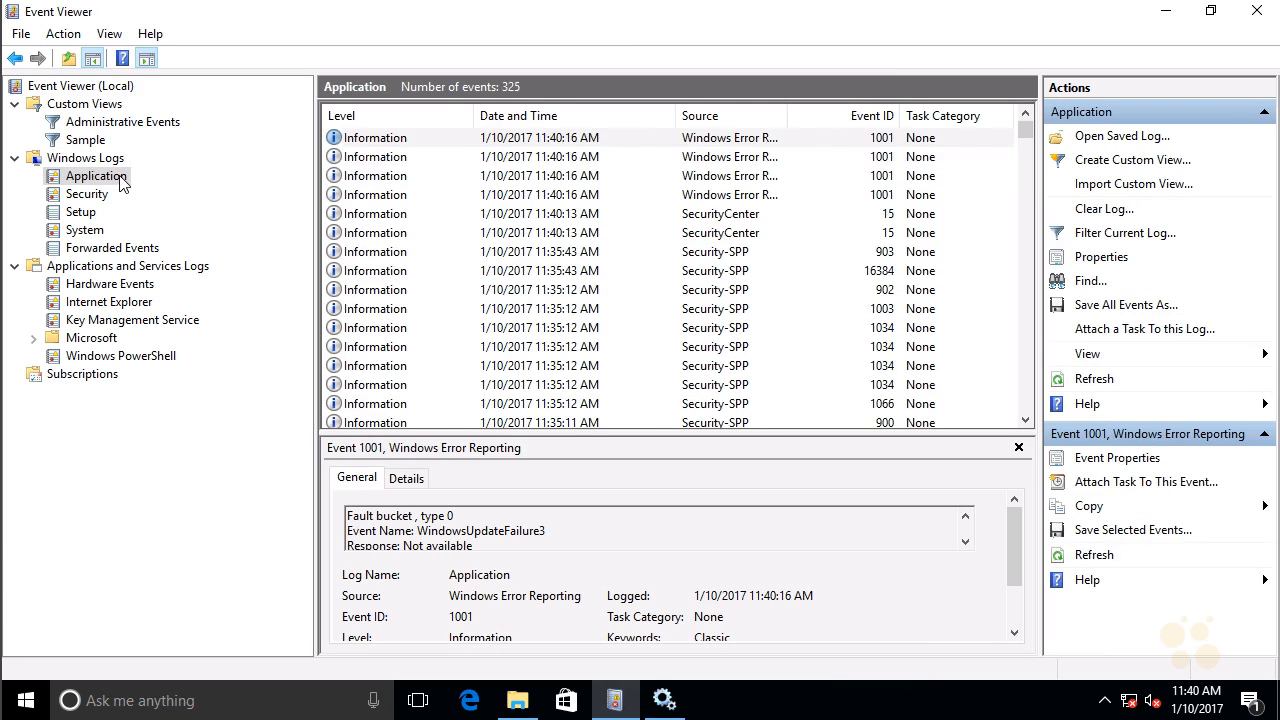
click(1127, 217)
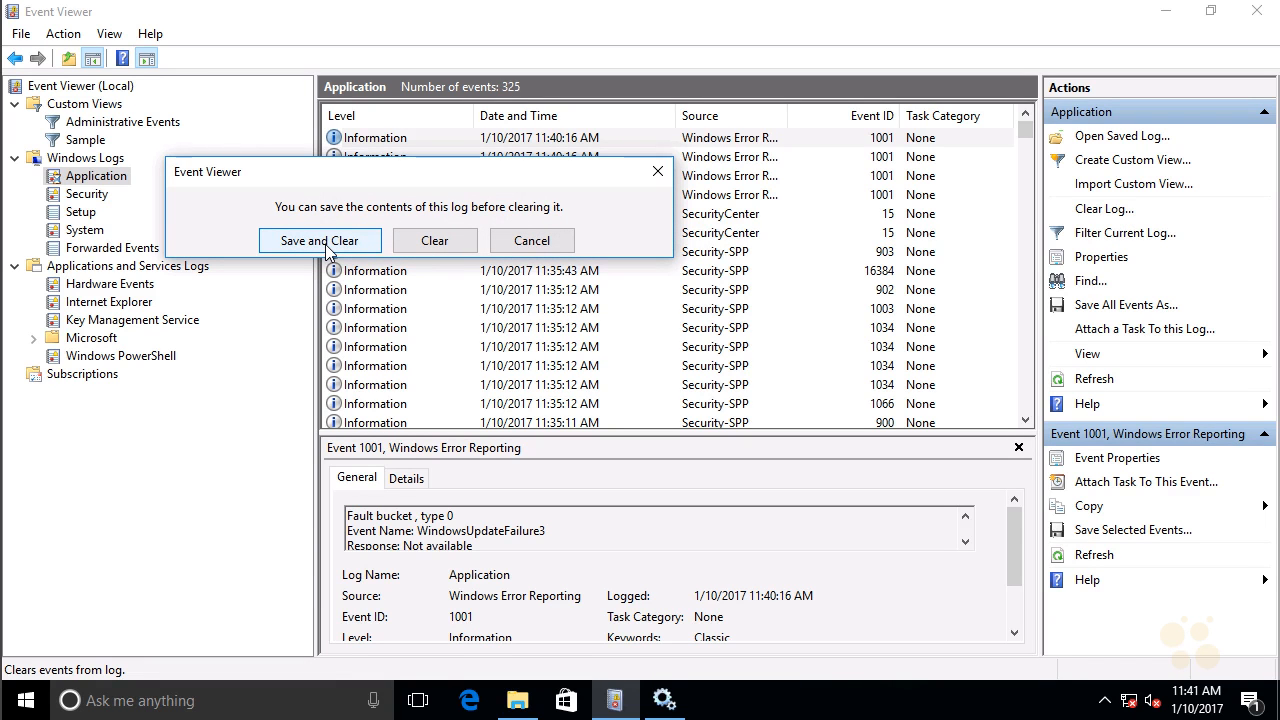
click(455, 245)
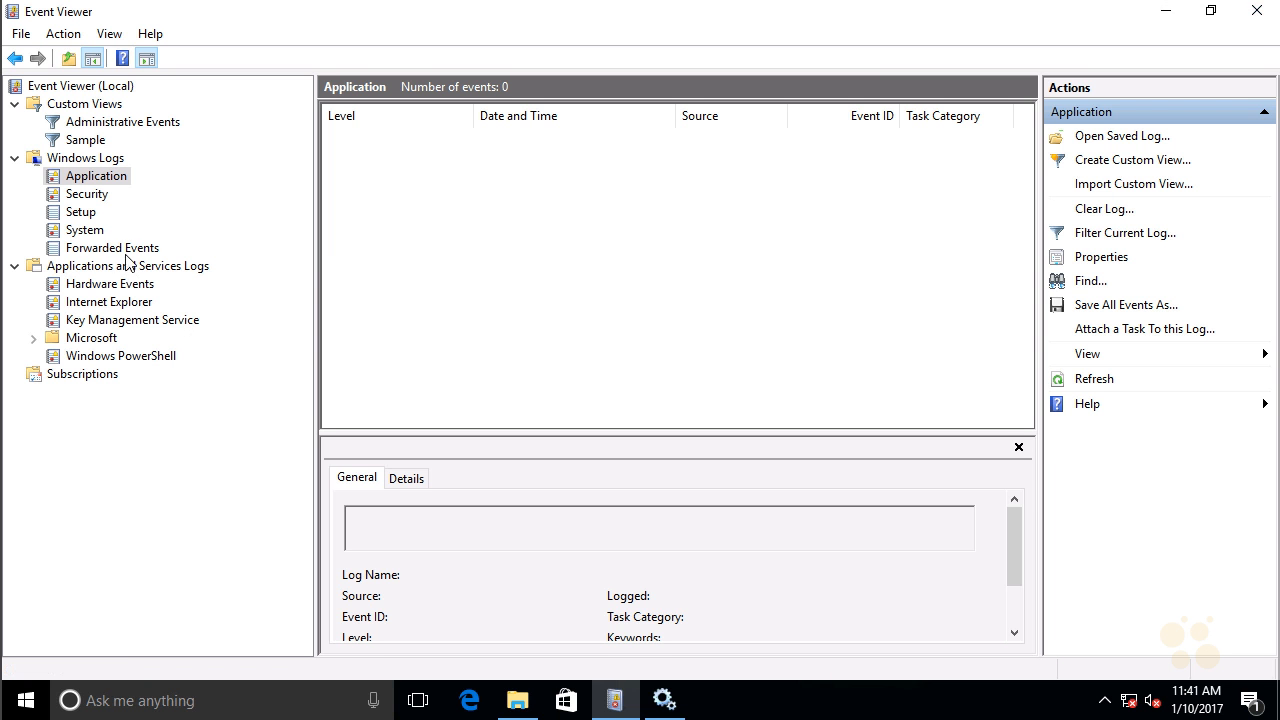
click(92, 196)
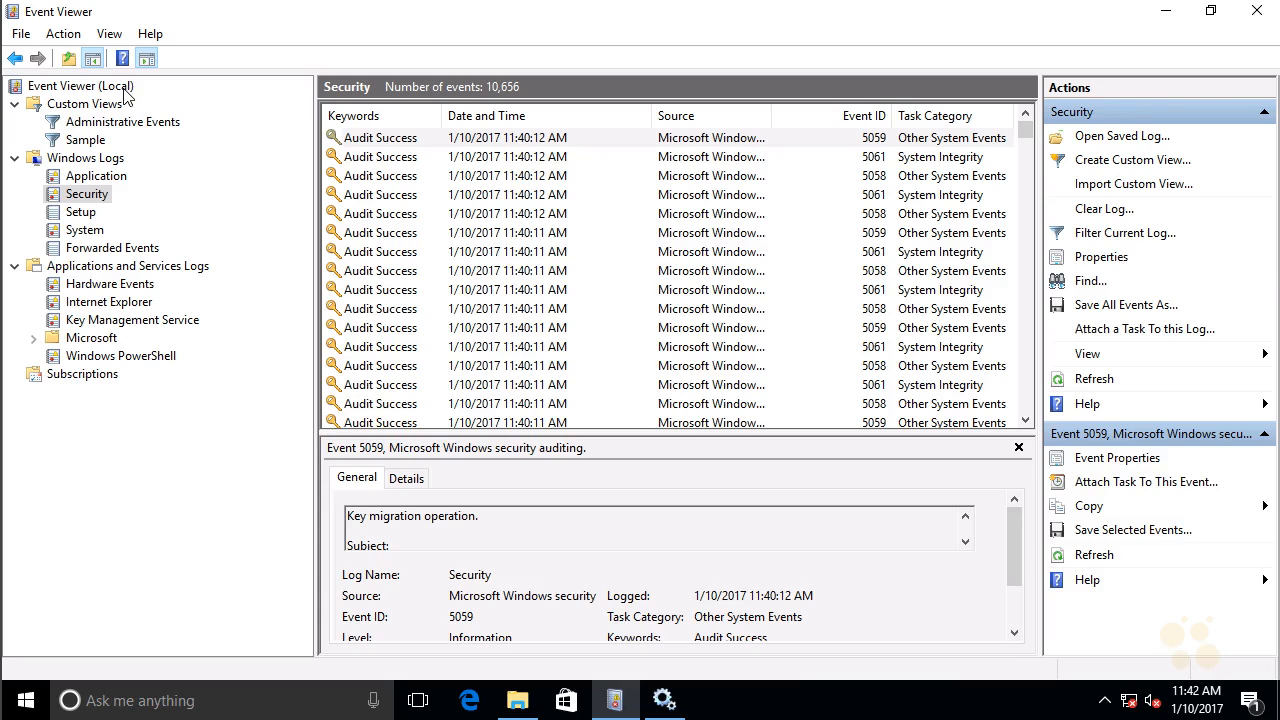
- View the options for connecting the local Event Viewer to another computer, and cancel without connecting
click(80, 86)
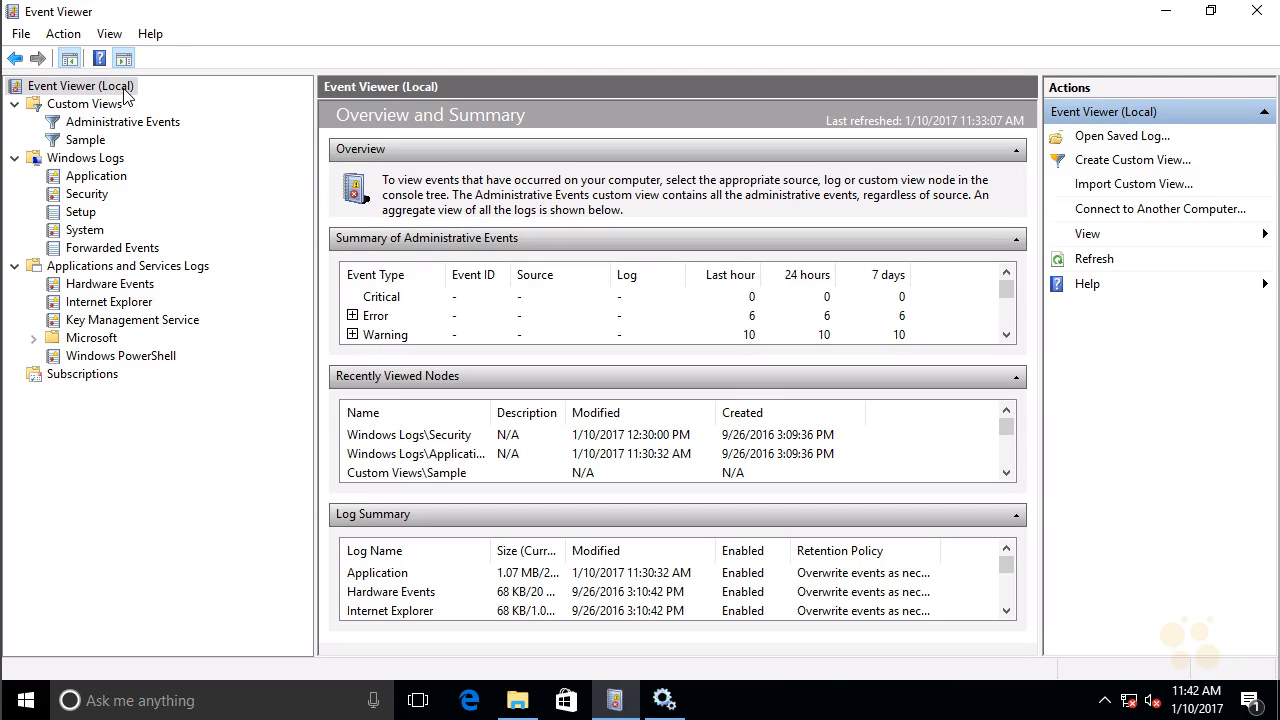
right_click(125, 94)
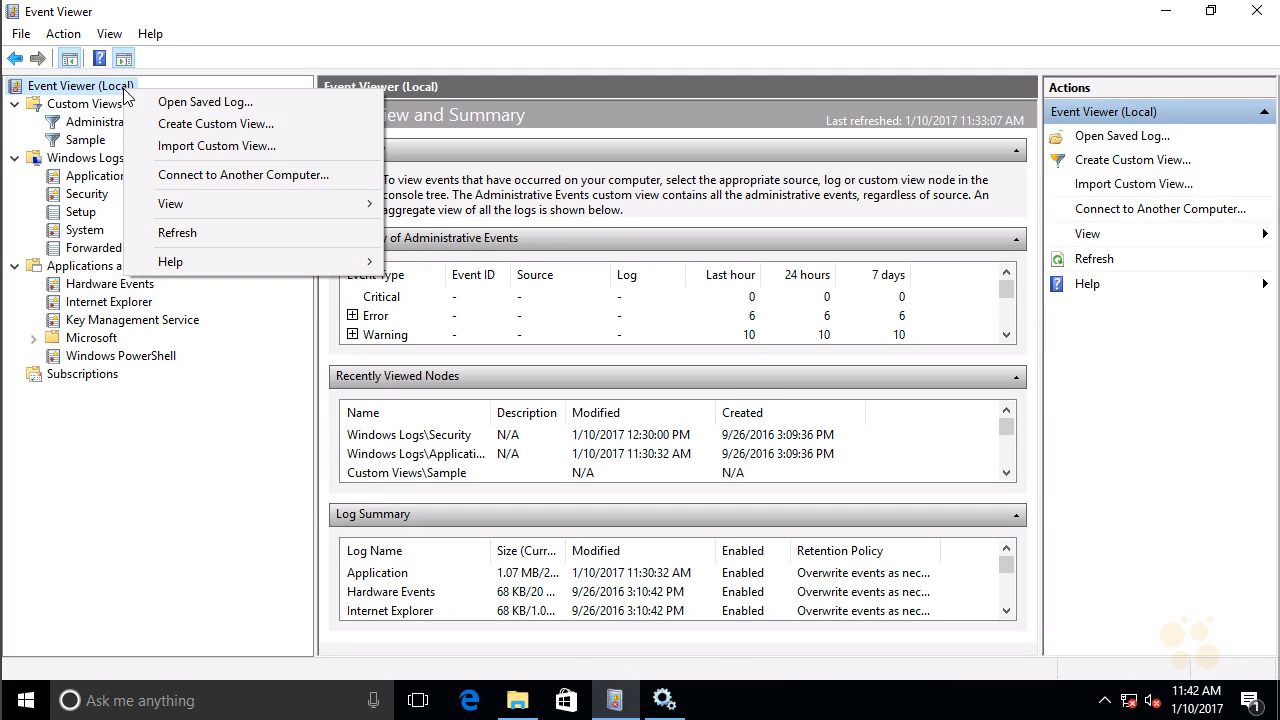
click(198, 173)
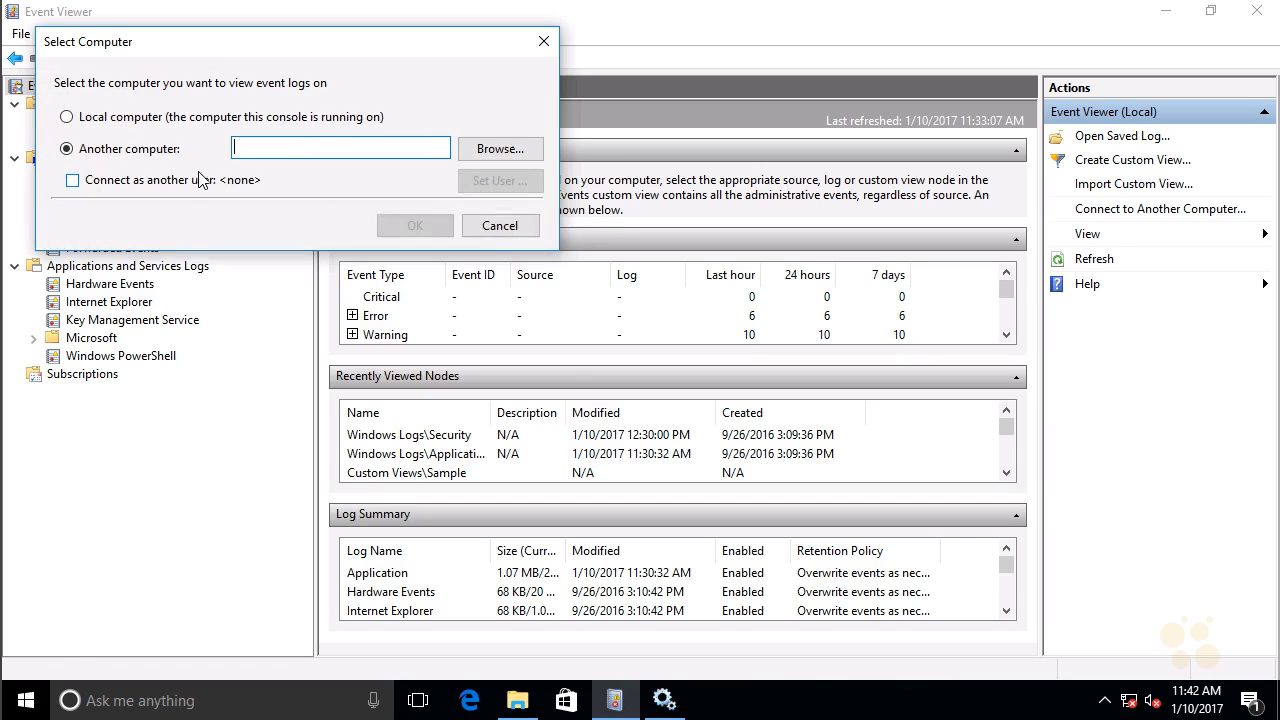
click(497, 228)
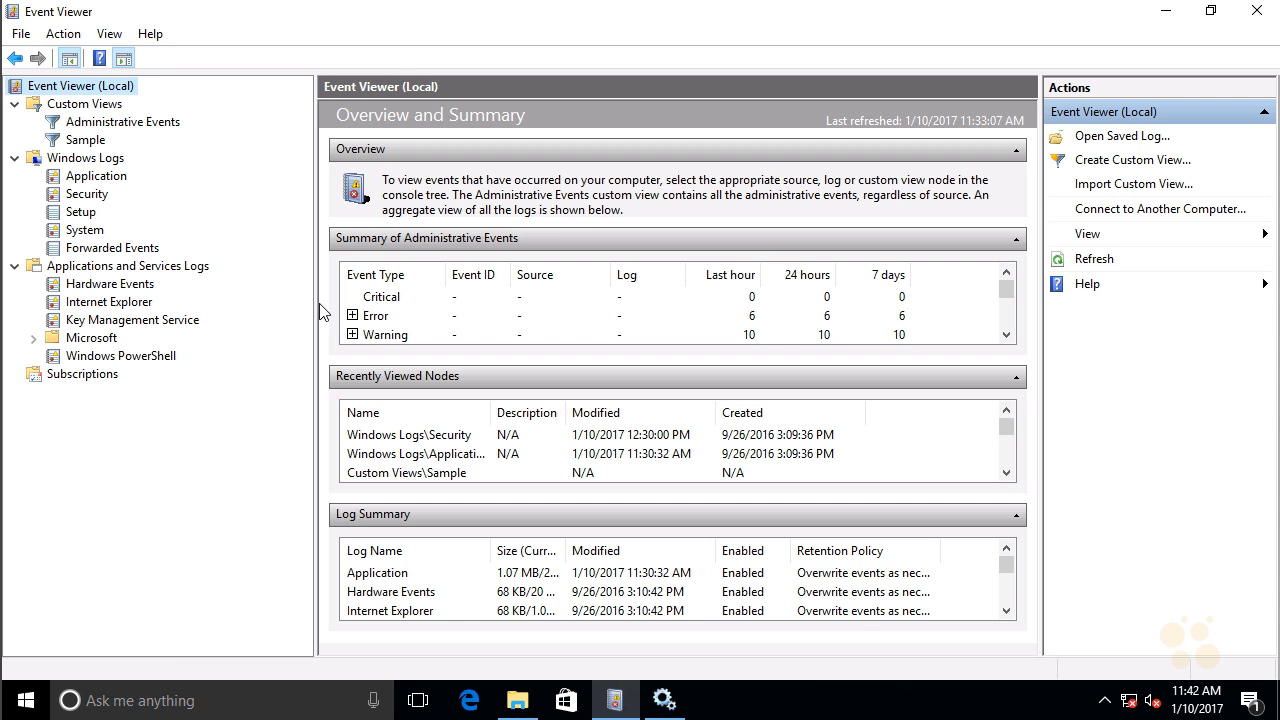
- Open Subscriptions and agree to start and configure the Windows Event Collector service
click(106, 380)
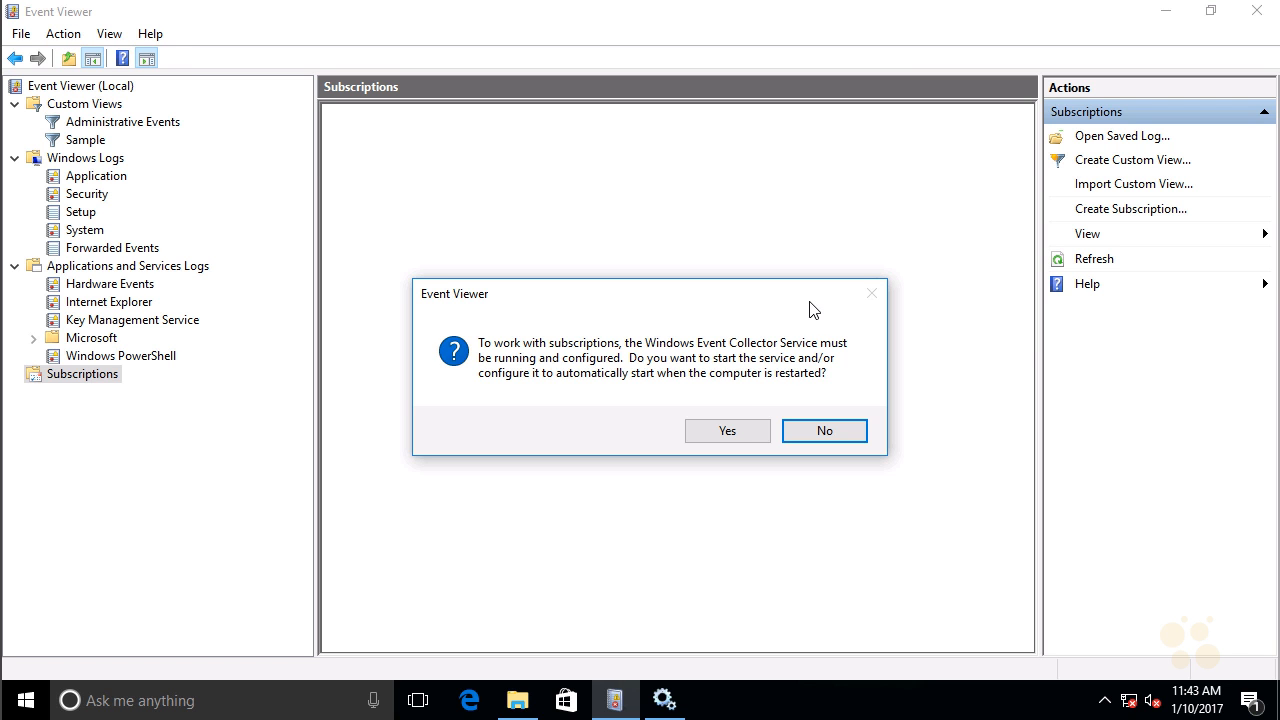
click(735, 434)
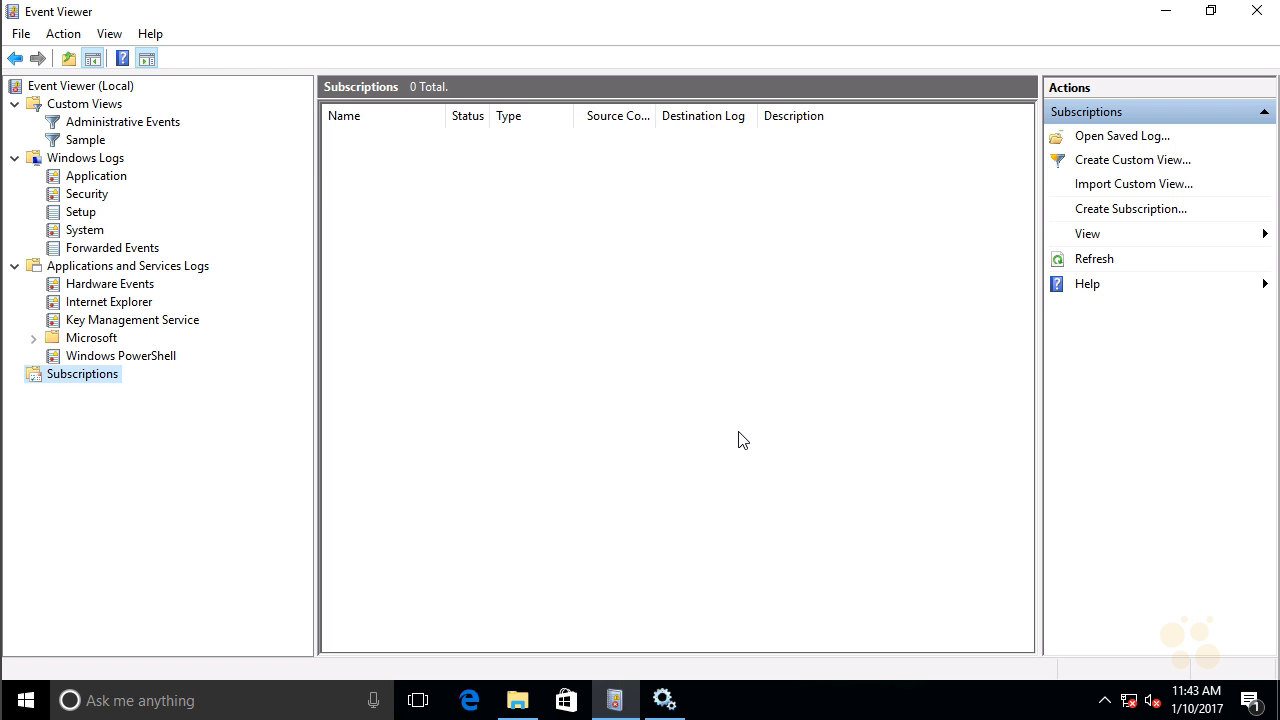
- Switch to Services, refresh the list to check the Windows Event Collector status and startup type, and minimize the window
click(664, 703)
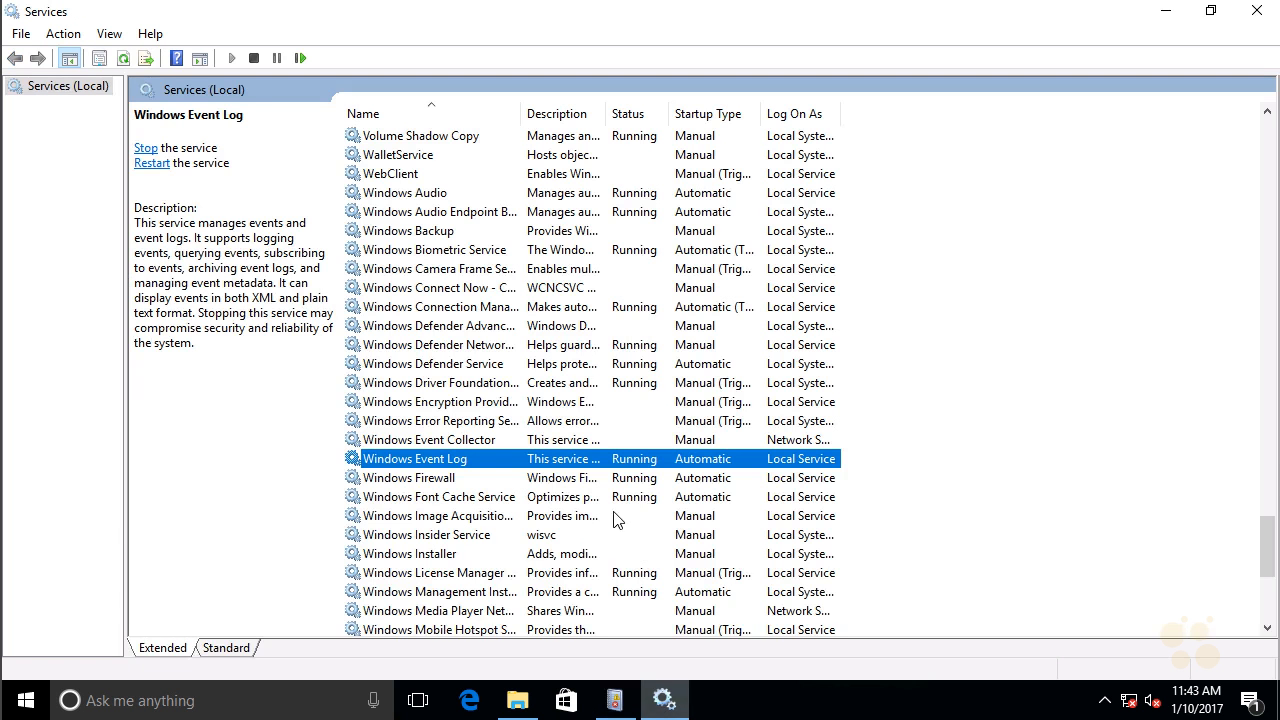
click(478, 440)
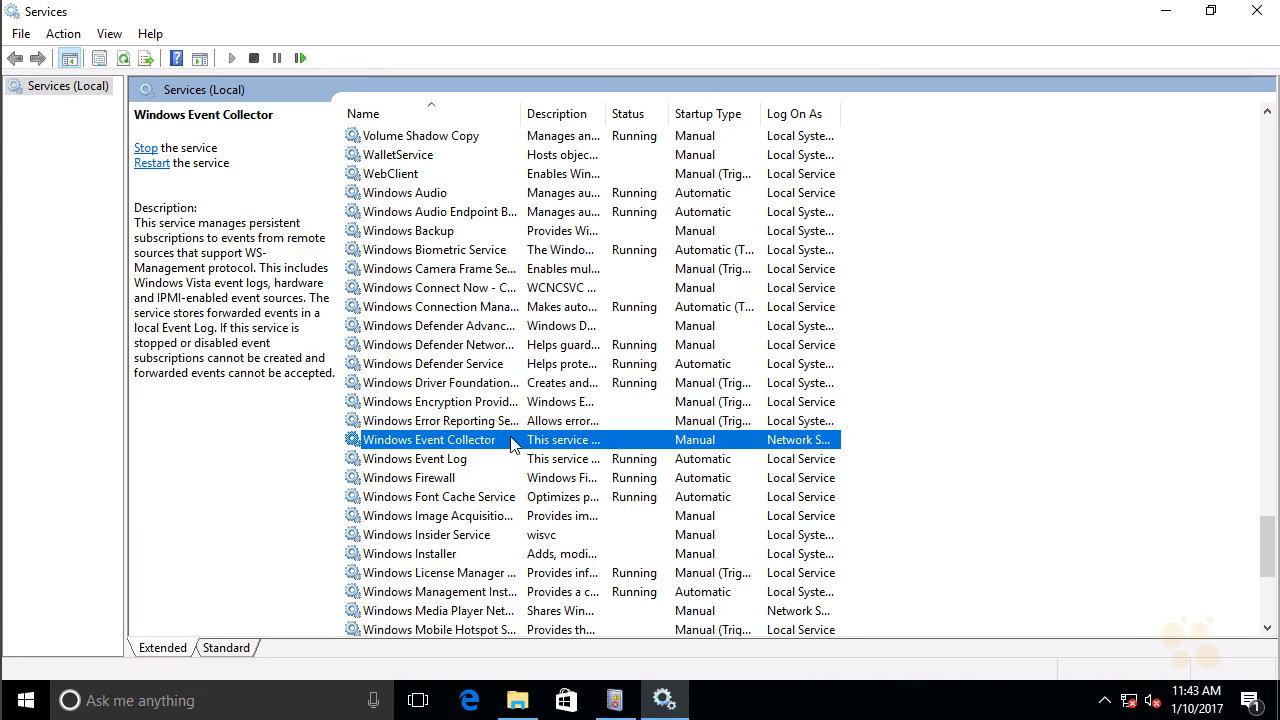
click(467, 459)
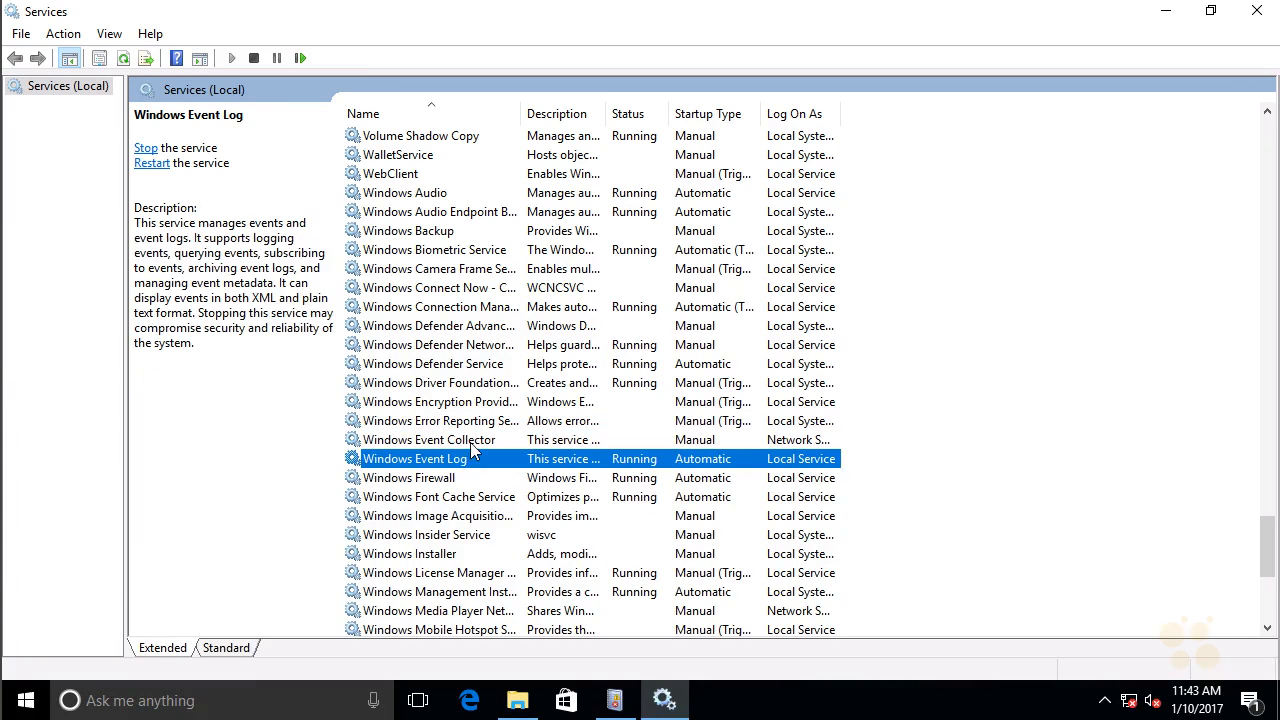
click(470, 441)
right_click(1031, 336)
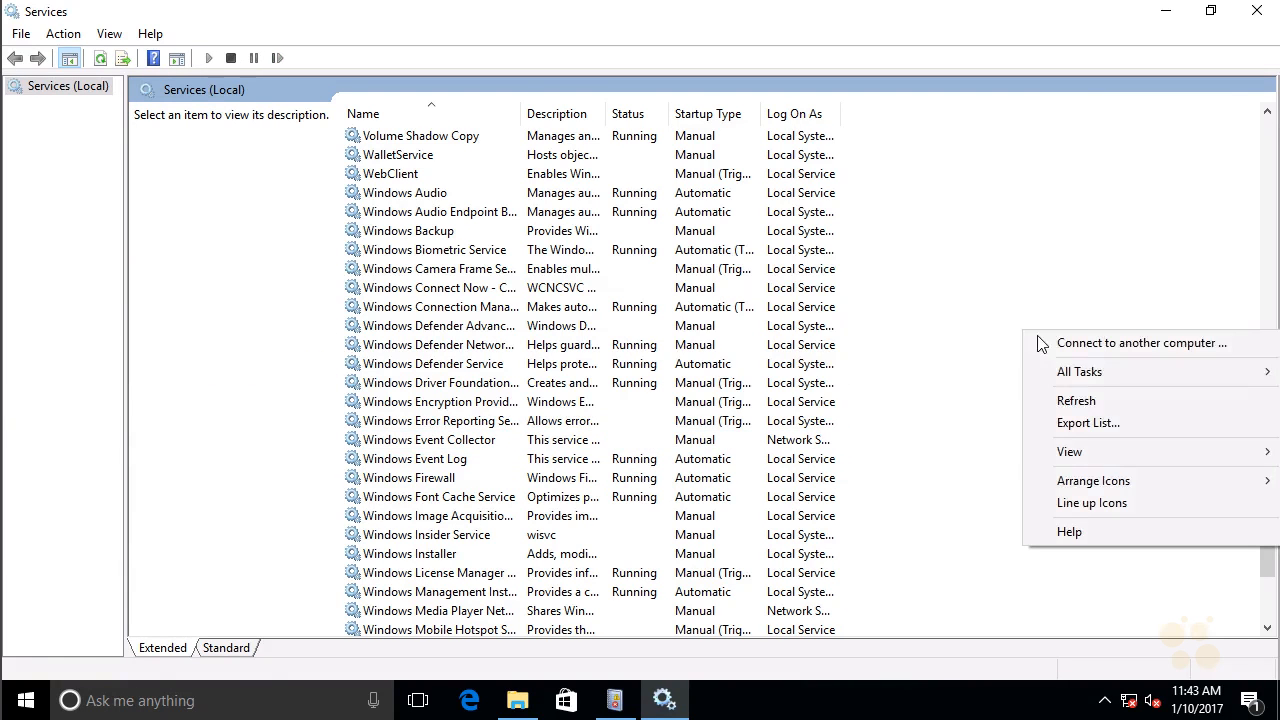
click(1076, 402)
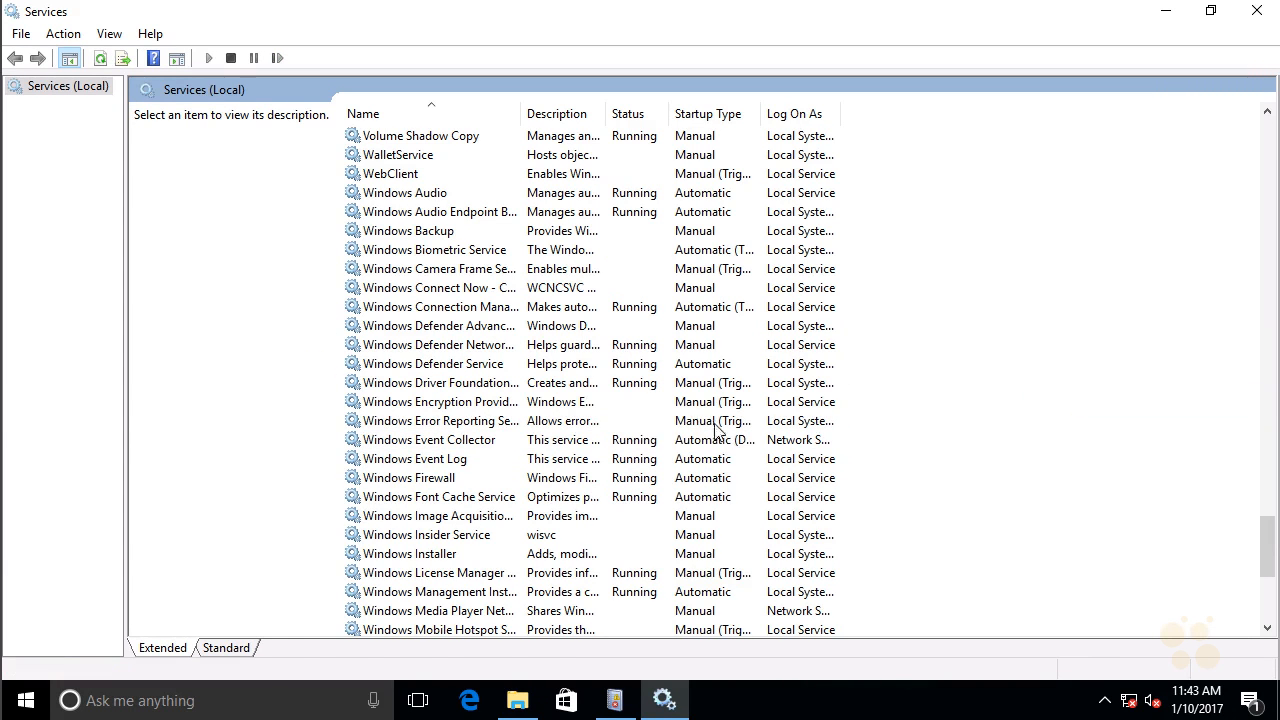
click(636, 446)
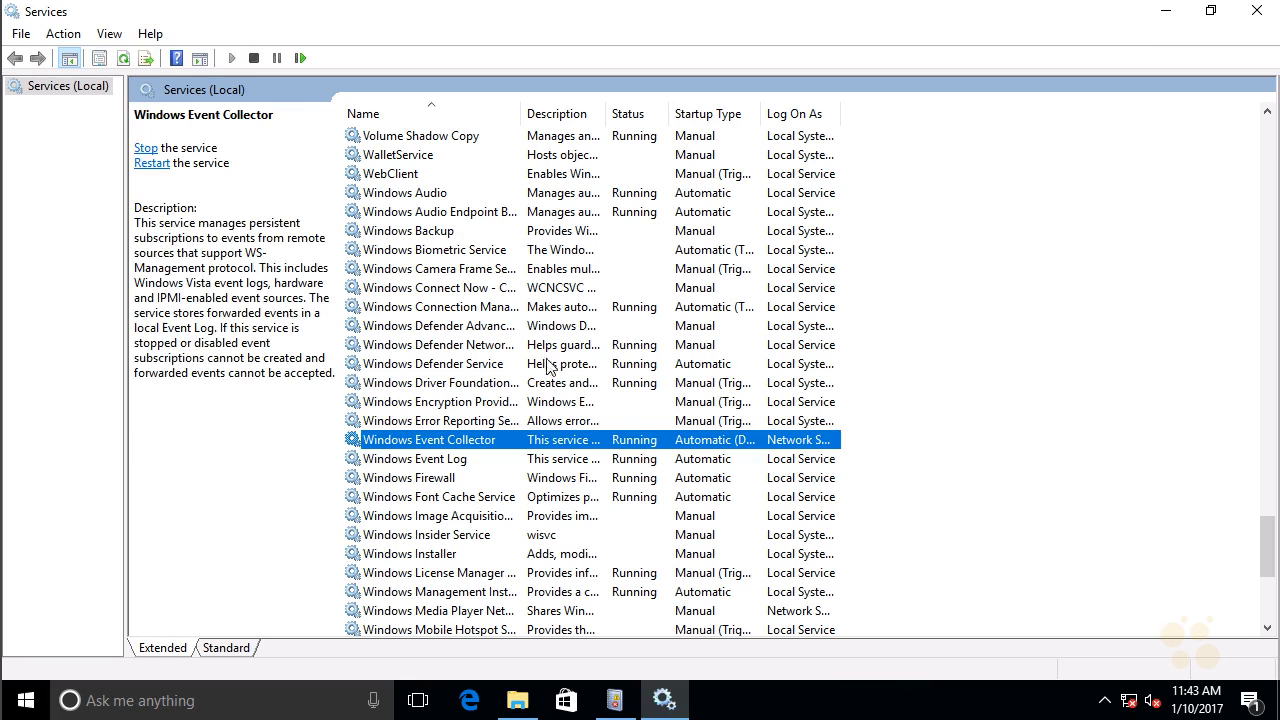
click(1162, 14)
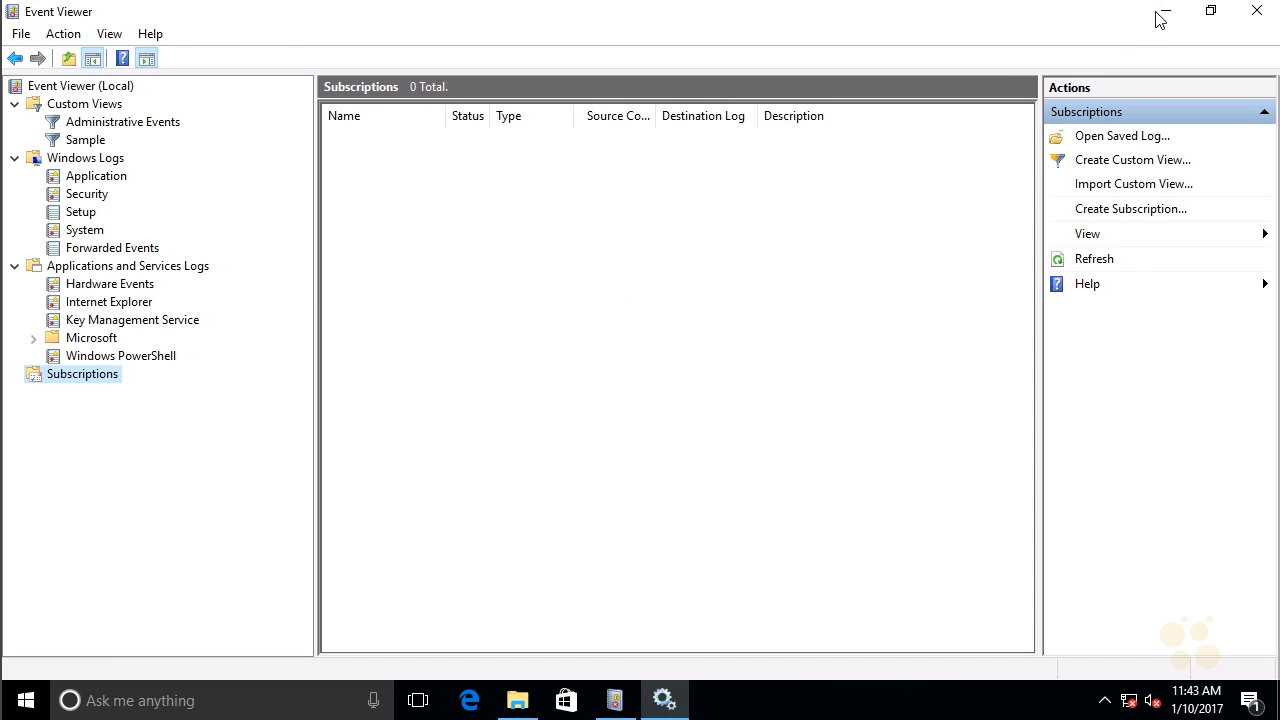
- View the properties for creating a new event subscription, and cancel without creating one
right_click(101, 381)
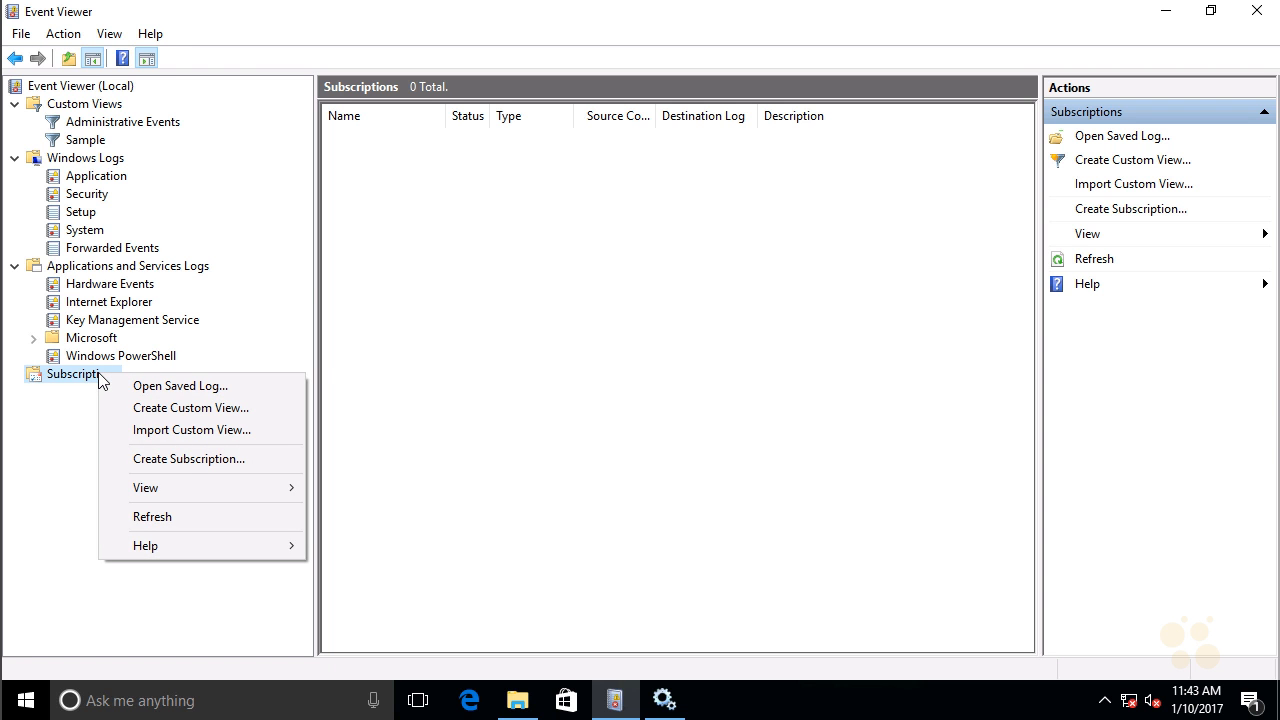
click(191, 458)
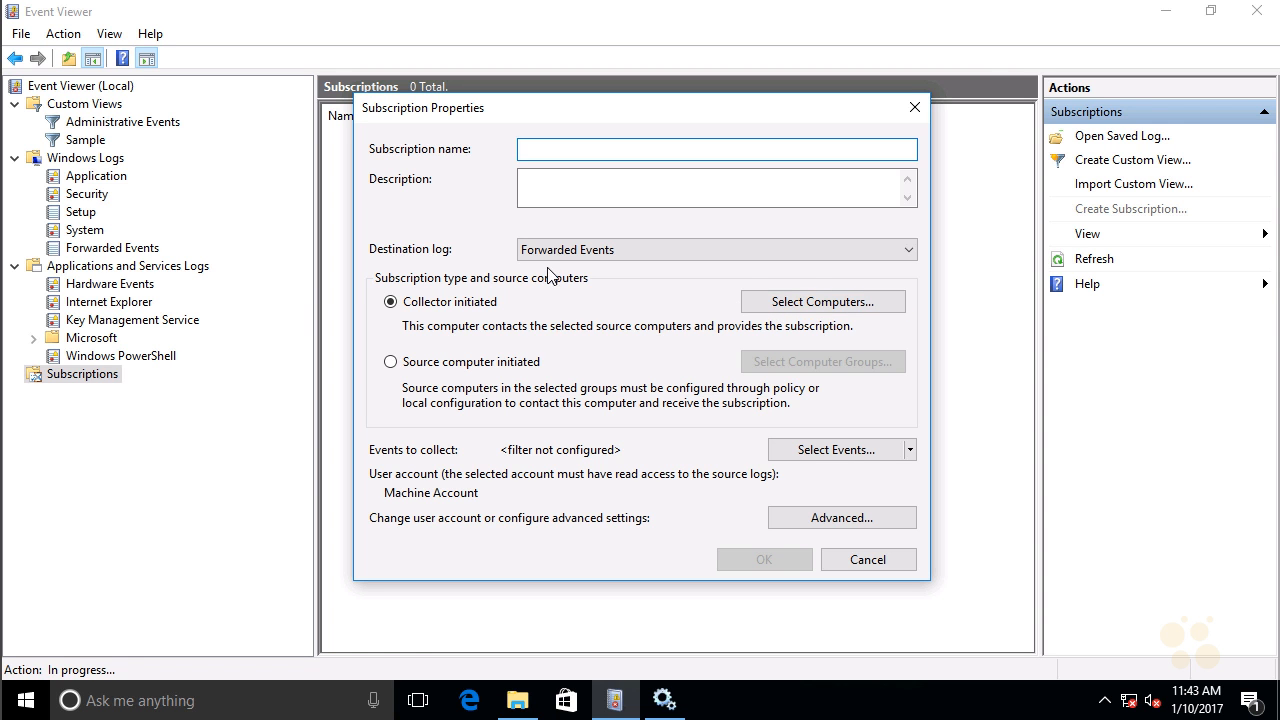
click(848, 561)
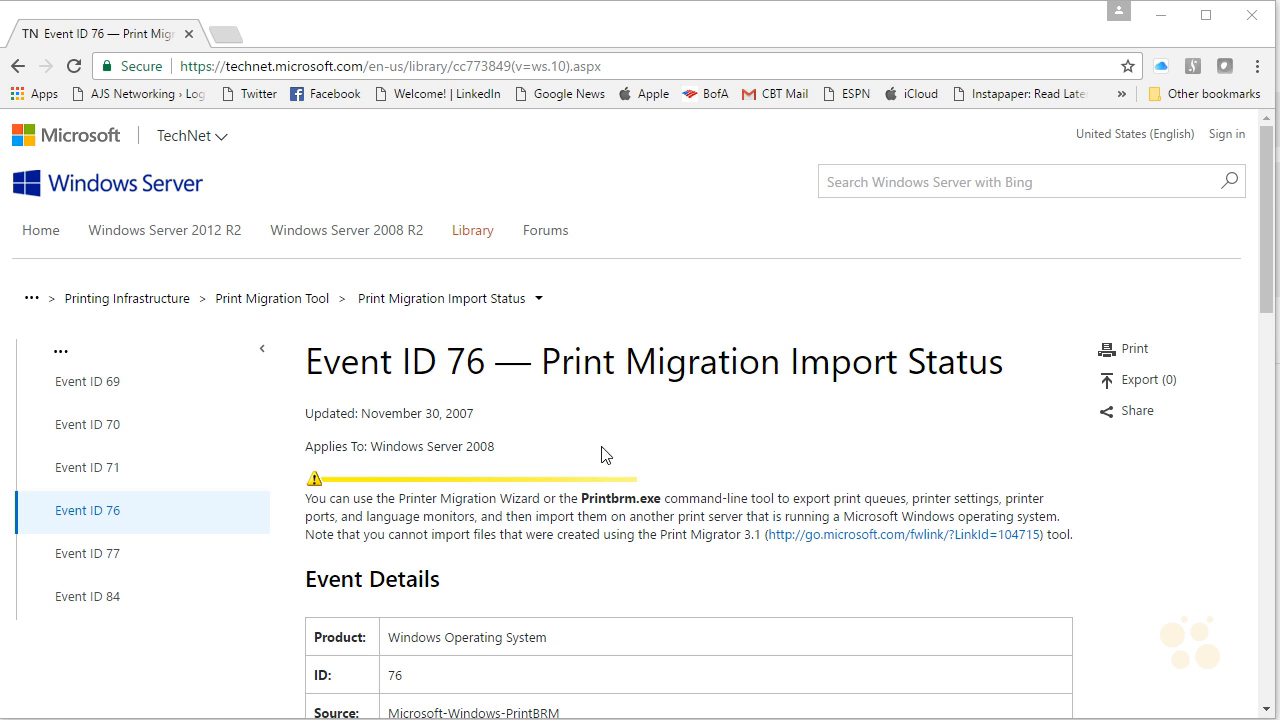
- Read through the TechNet article on Event ID 76, Print Migration Import Status, in the browser
drag(1263, 242, 1157, 495)
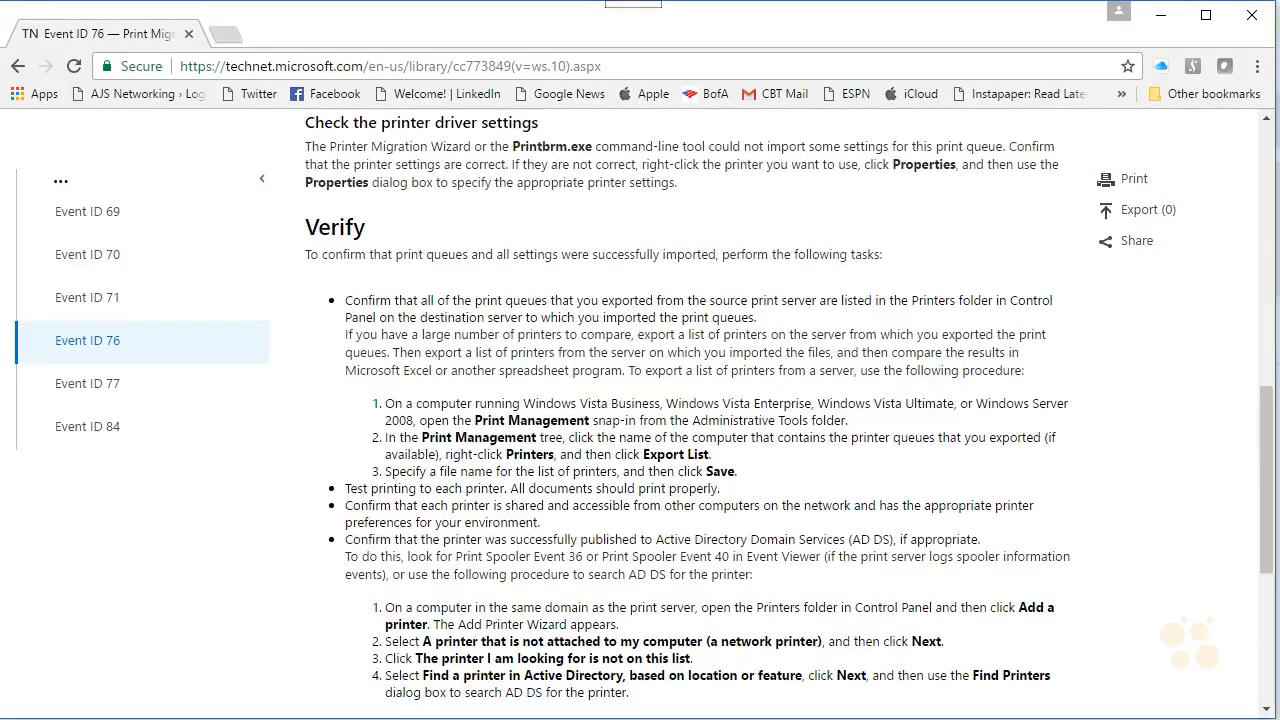